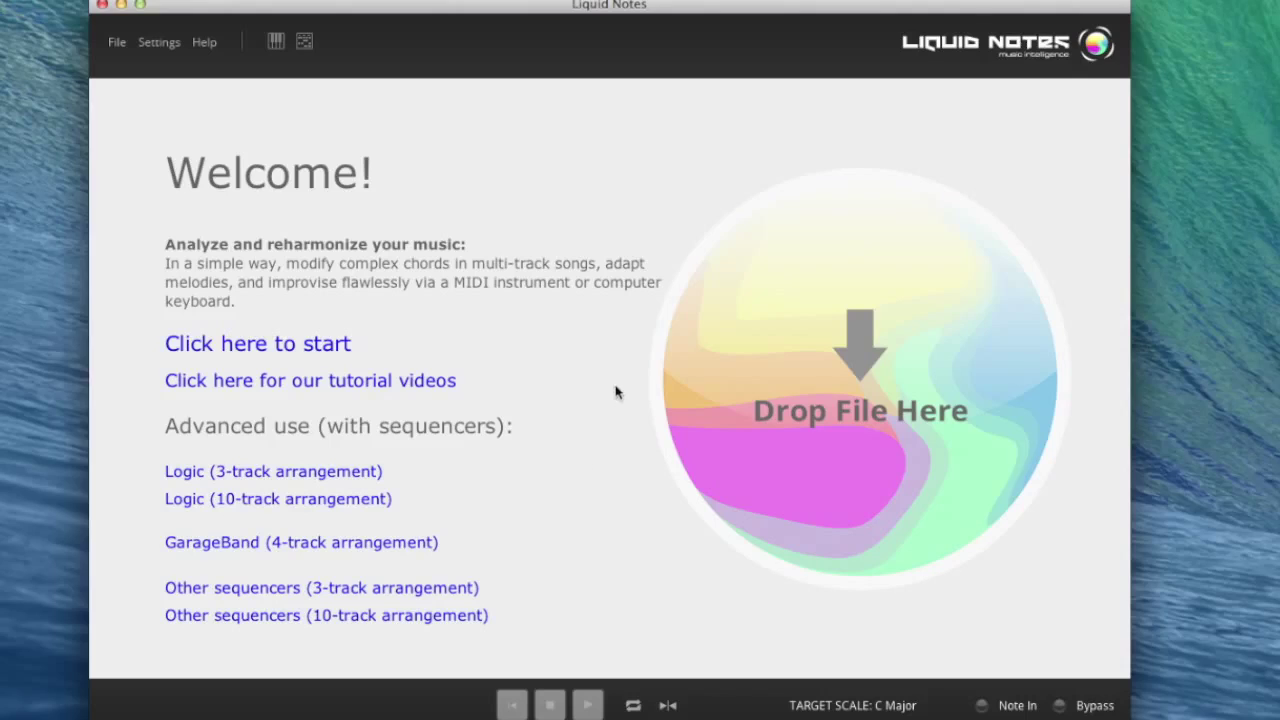
Load the built-in tutorial demo project with the quick PDF guide switched off
left_click(266, 350)
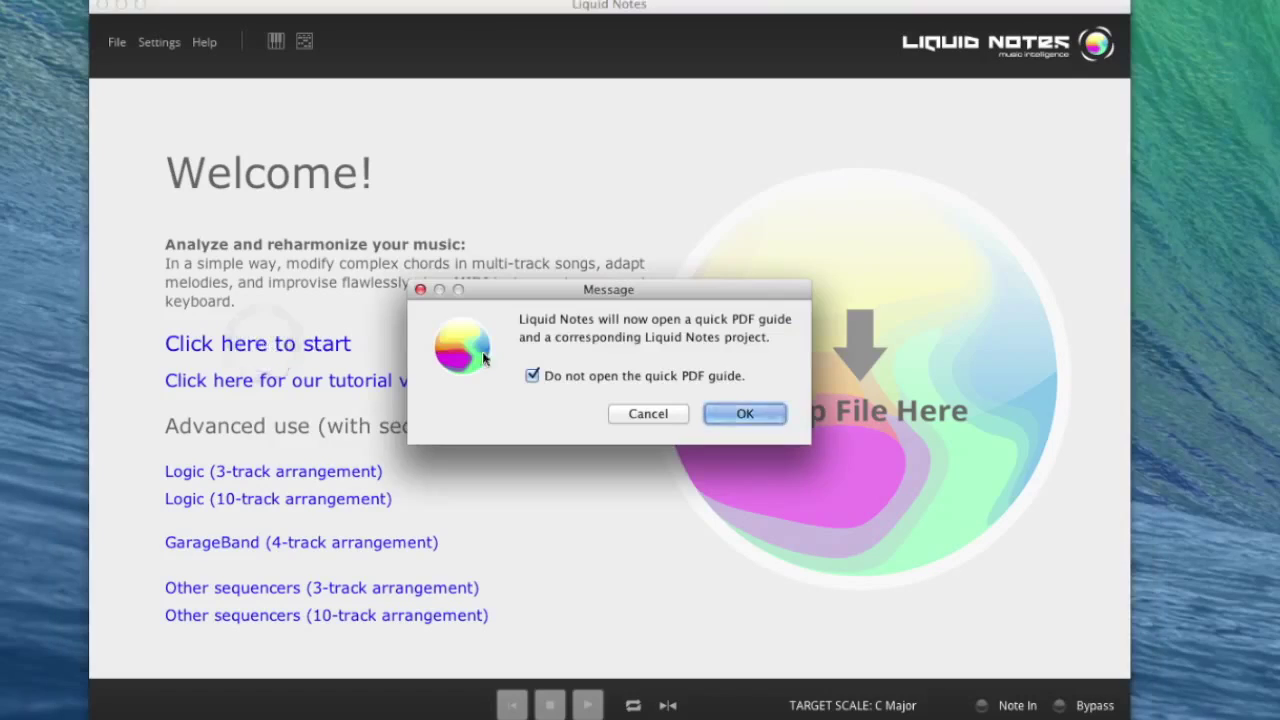
left_click(532, 376)
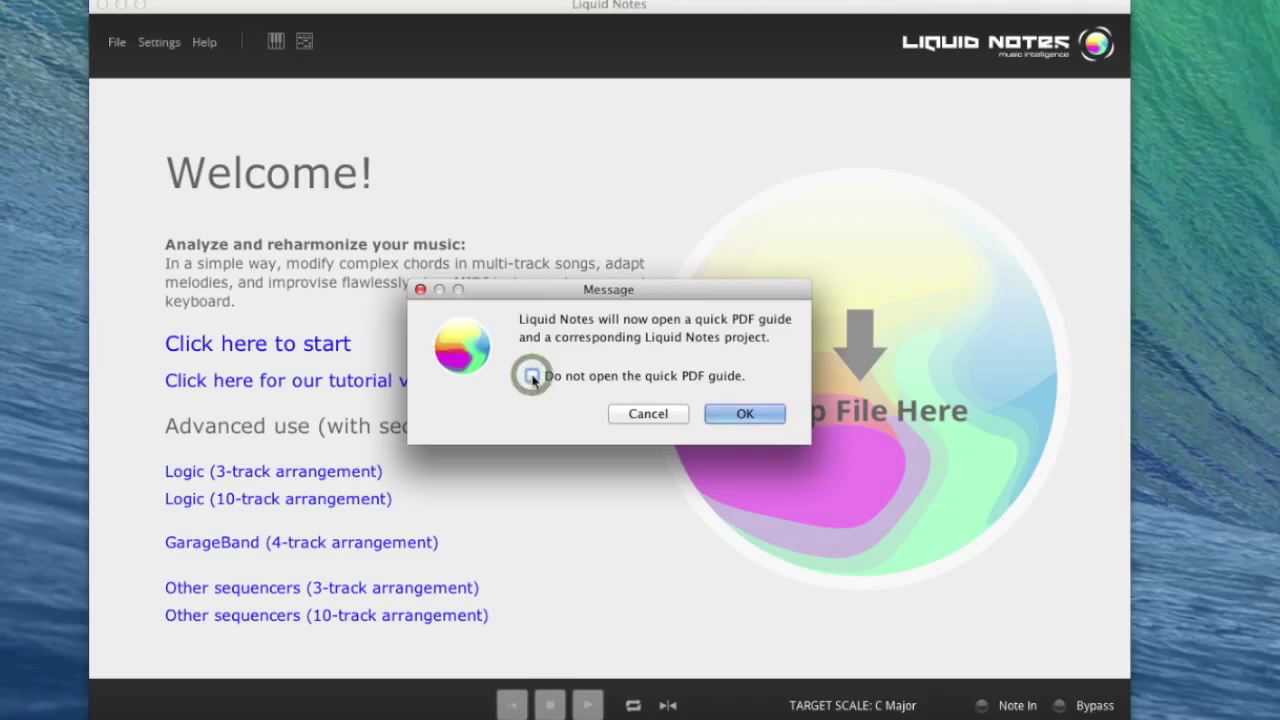
left_click(532, 376)
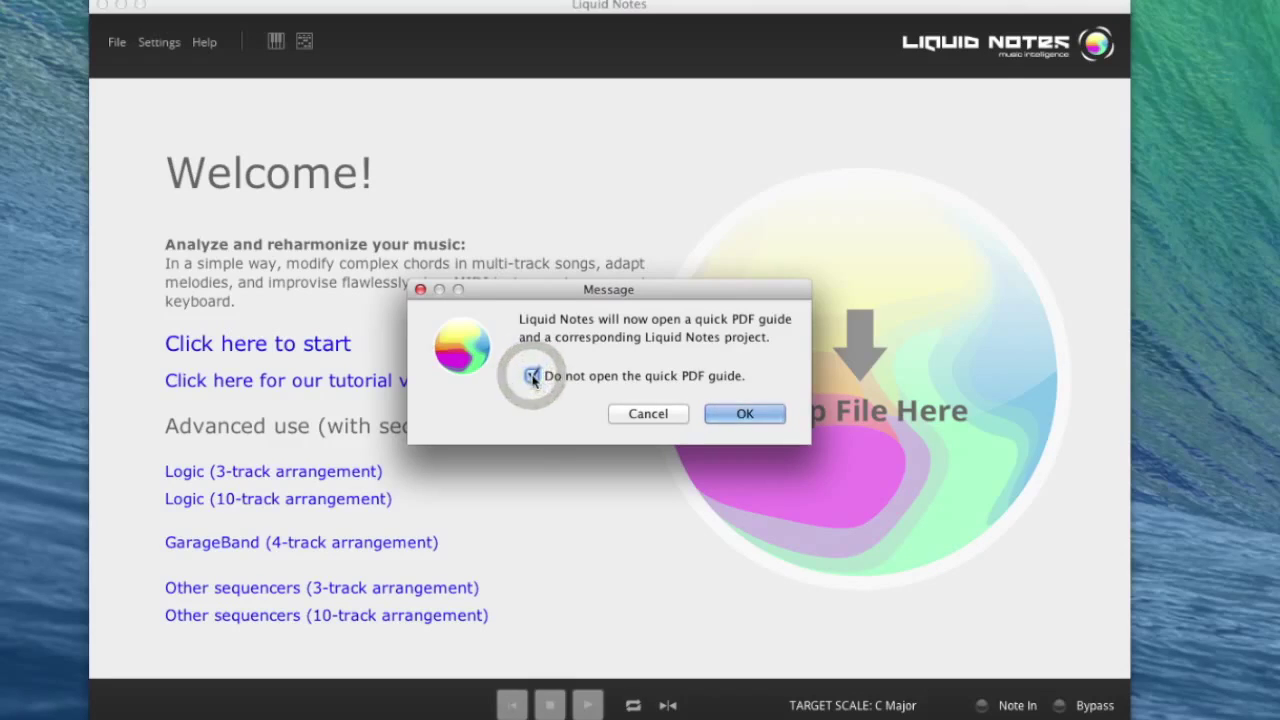
left_click(740, 414)
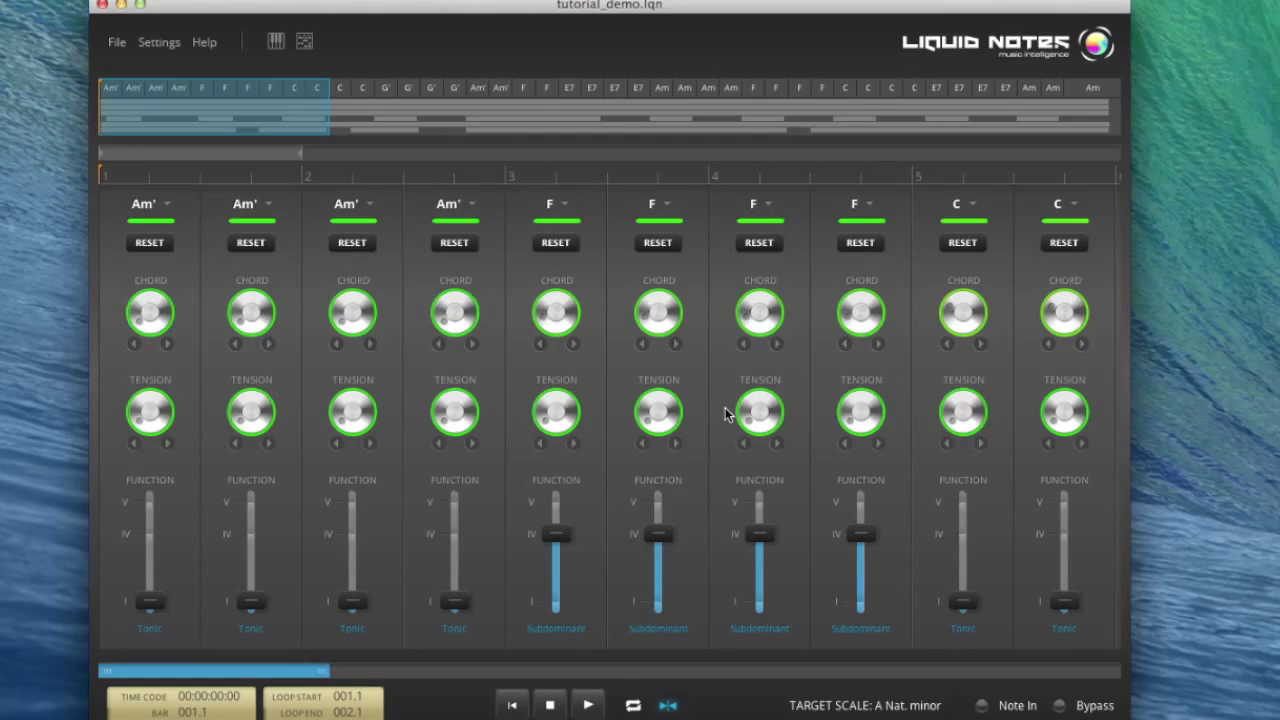
Play the tutorial demo song
scroll(478, 332, "right", 10)
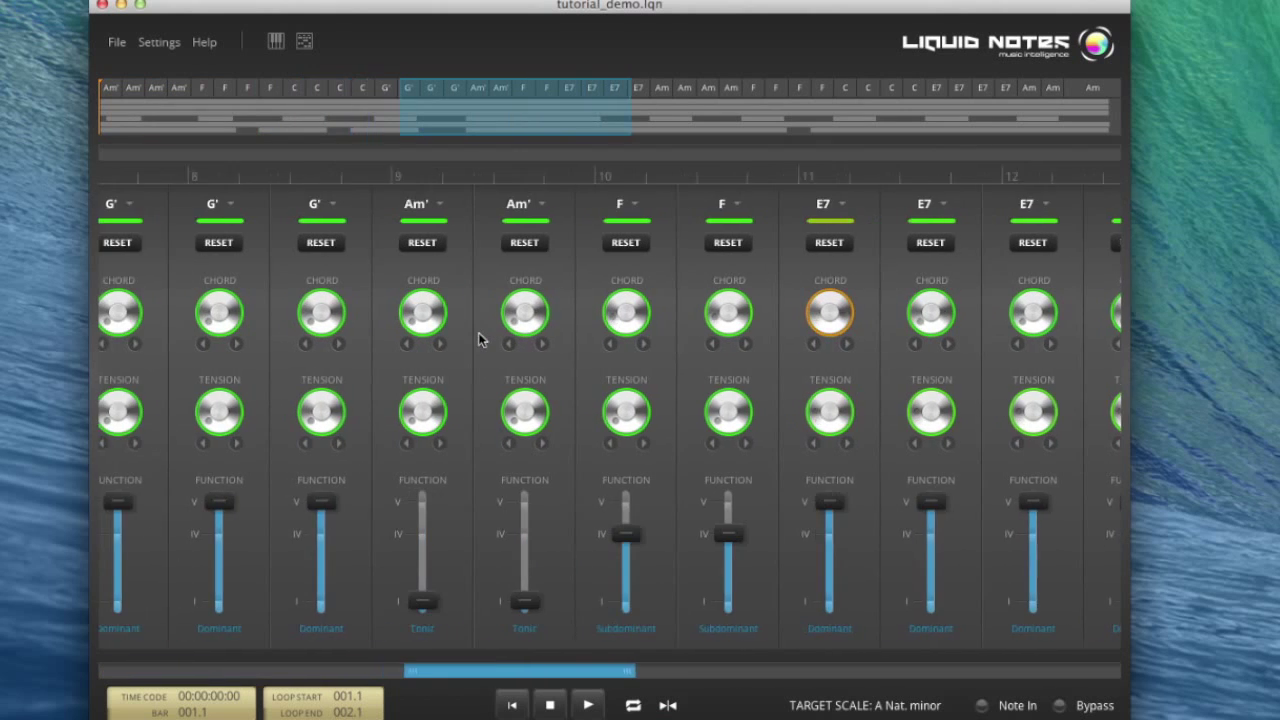
scroll(478, 332, "left", 10)
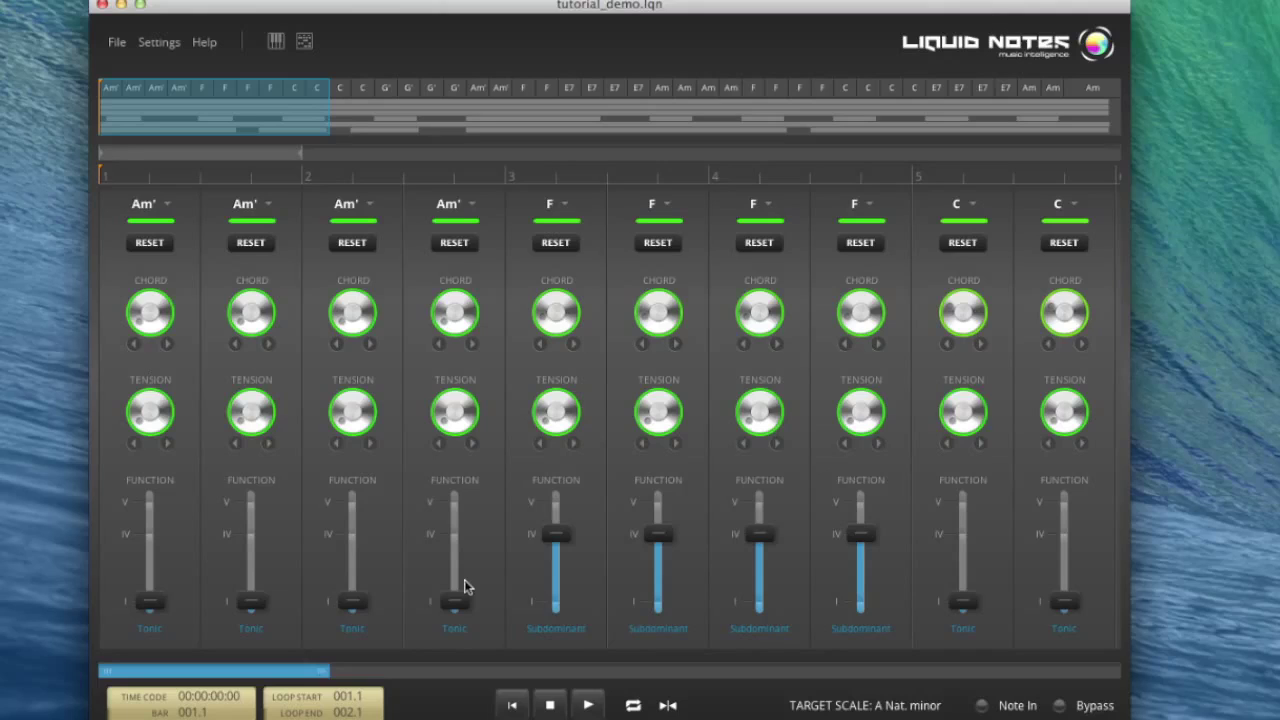
left_click(588, 705)
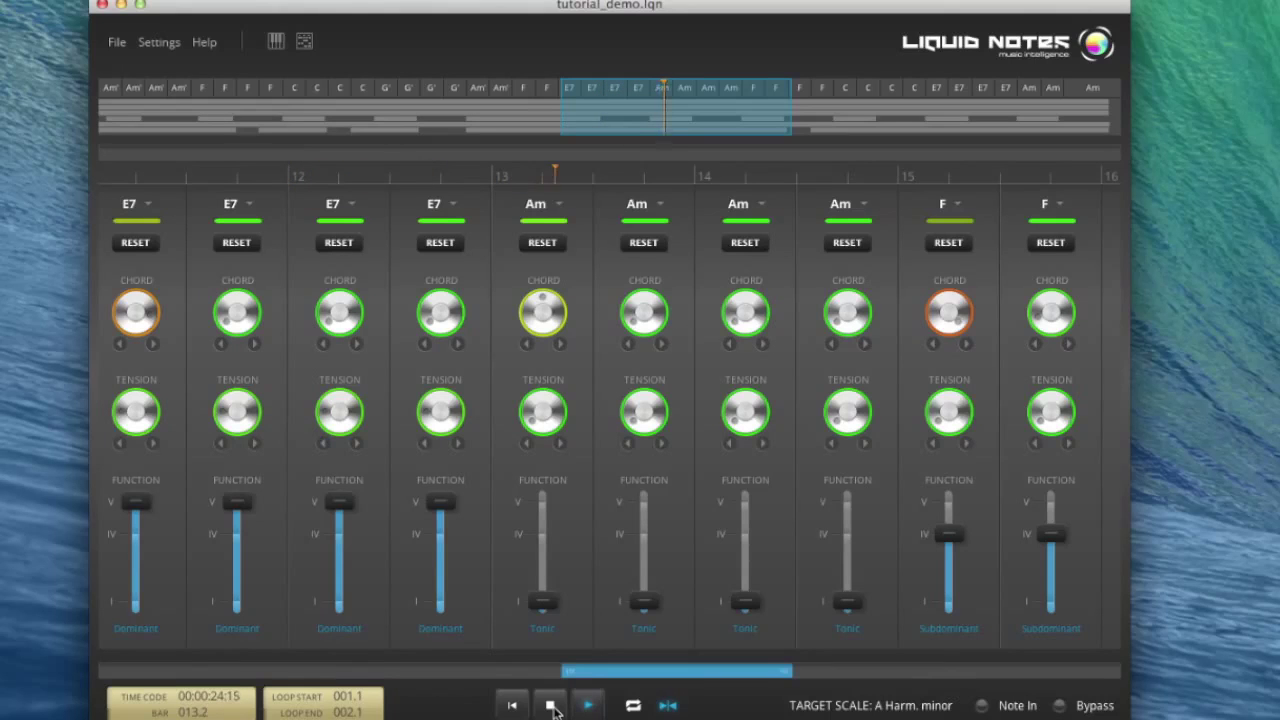
left_click(549, 706)
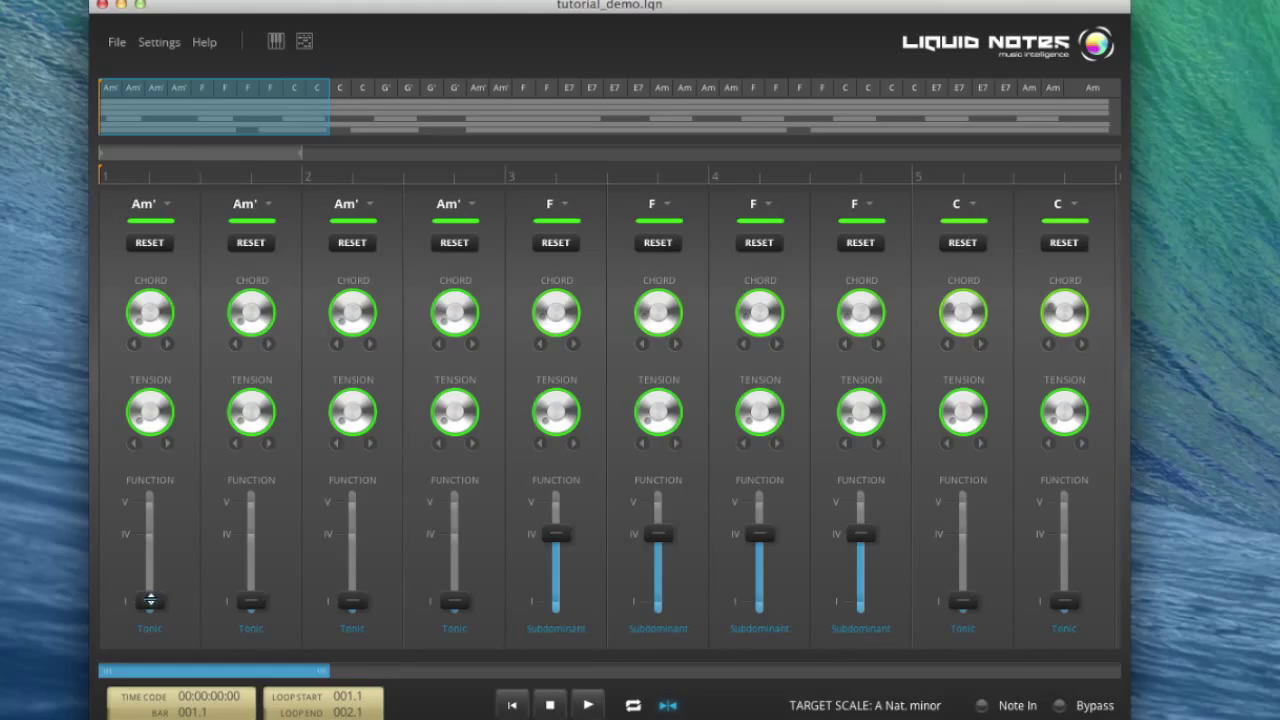
left_click_drag(150, 600, 150, 538)
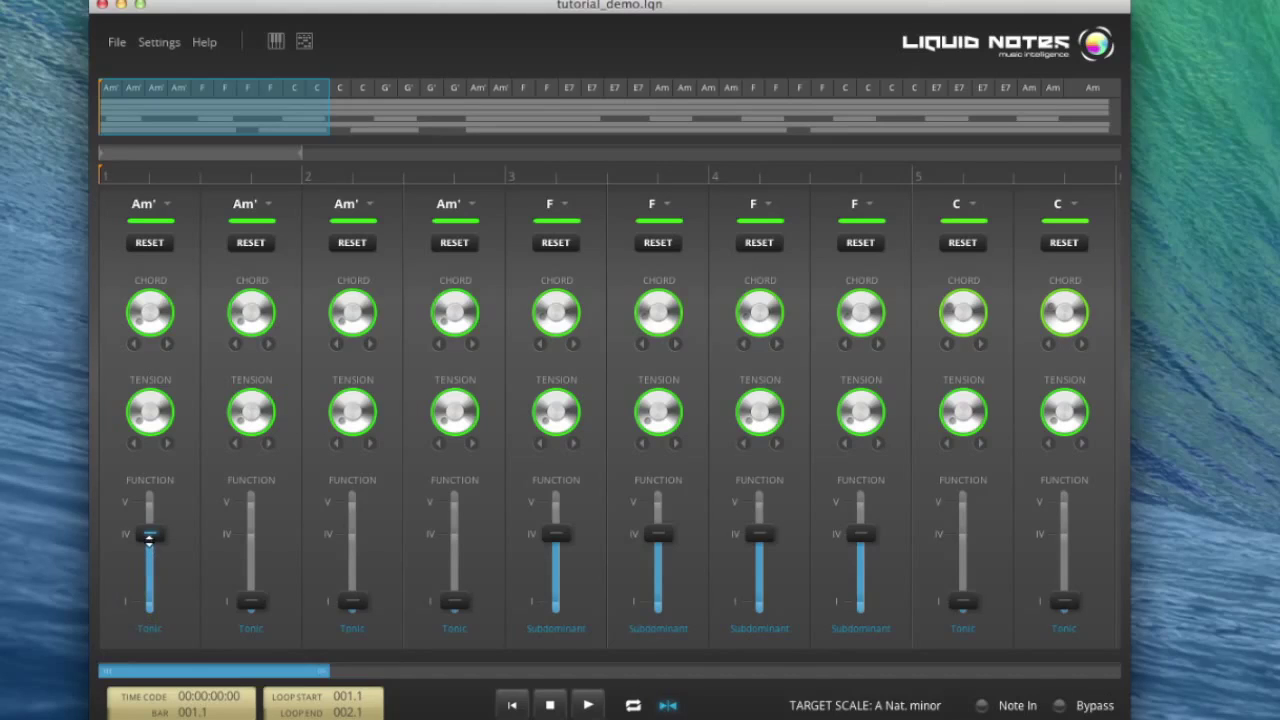
Raise the function of chords one, seven and eight to dominant, making slots 7 and 8 G'
left_click_drag(150, 538, 165, 648)
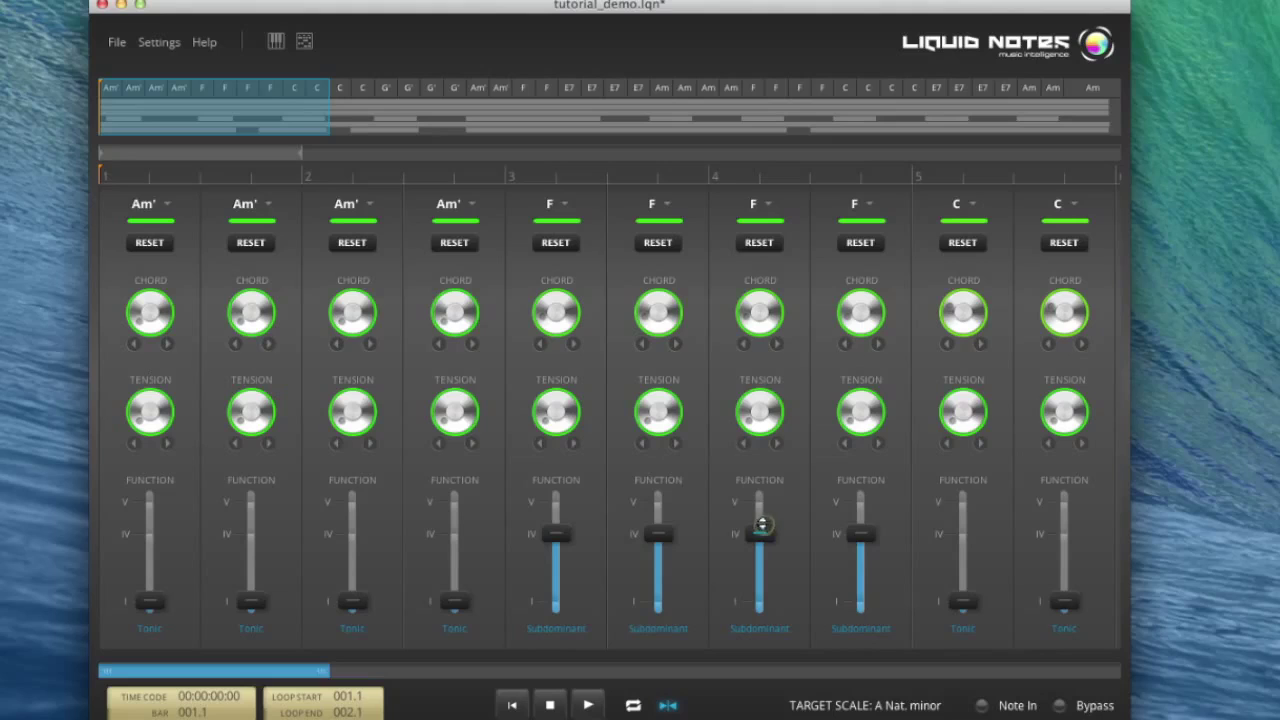
left_click_drag(762, 524, 766, 454)
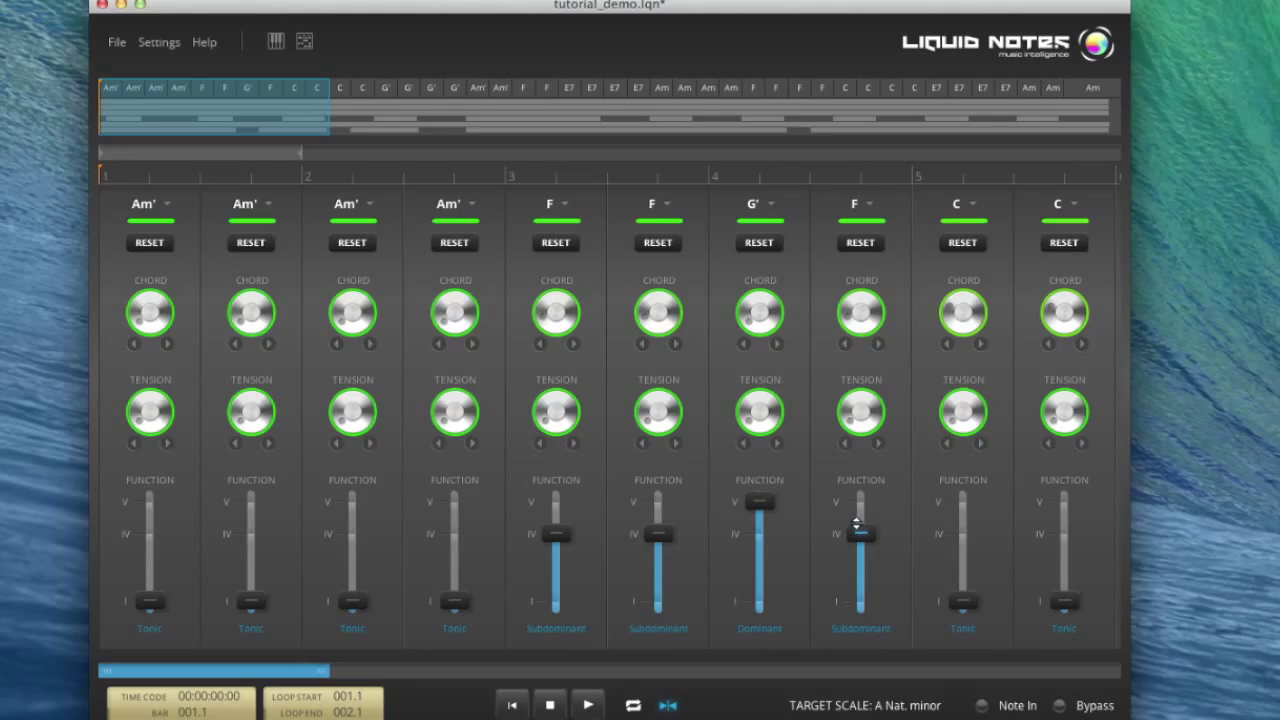
left_click_drag(857, 525, 858, 452)
Play and stop the new chords, then mark a loop range over the opening bars
left_click(588, 705)
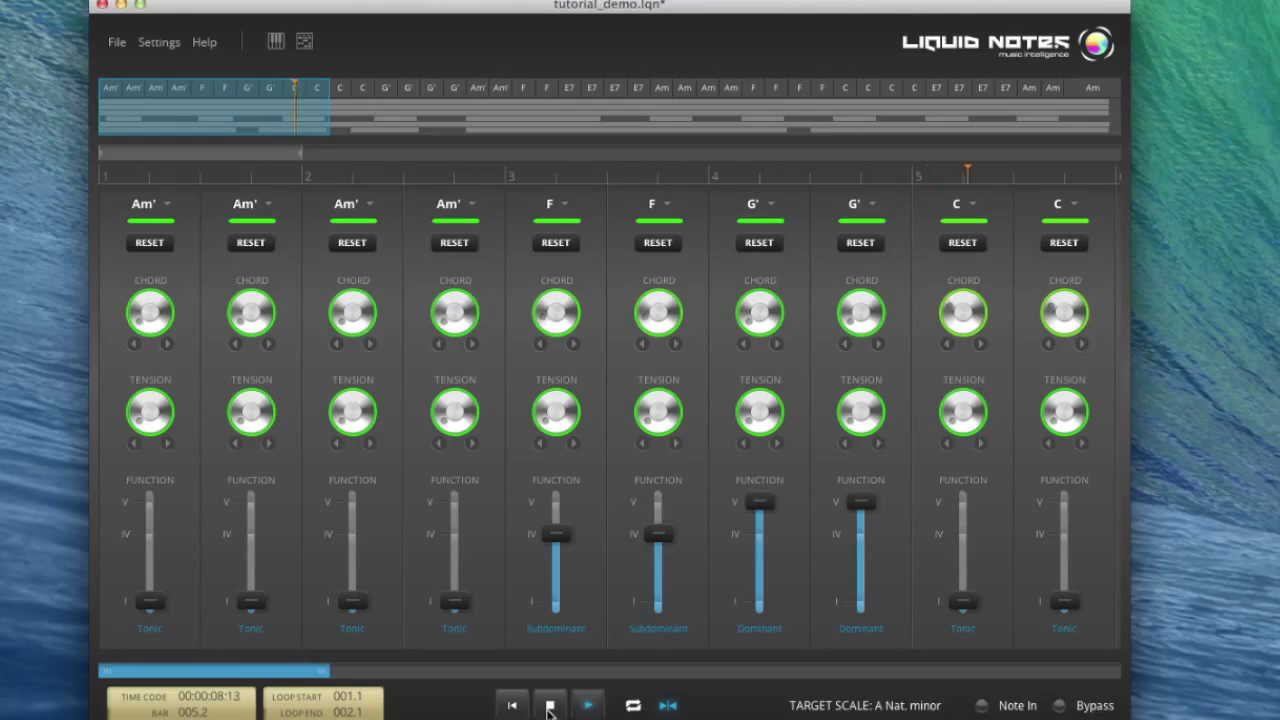
left_click(548, 707)
left_click_drag(288, 156, 909, 168)
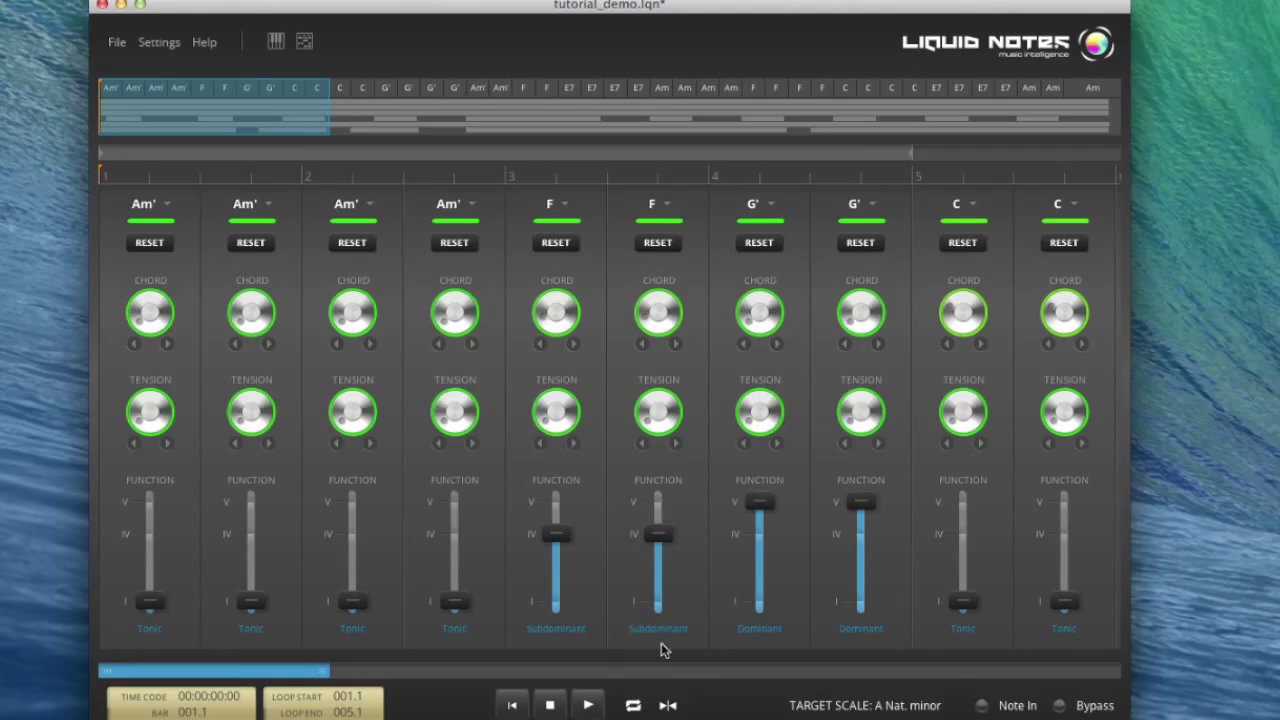
Loop-play the opening bars while setting chords 3–6 to G', G', Am', Am'
left_click(634, 706)
left_click(587, 706)
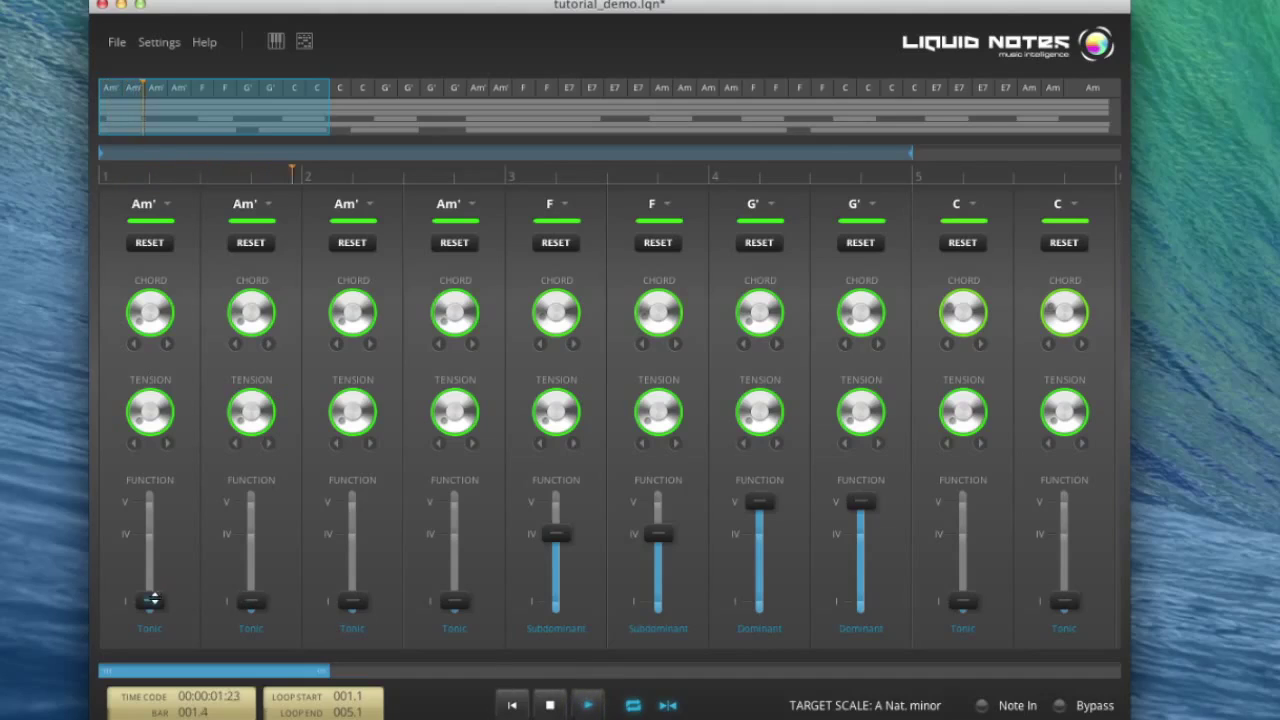
left_click_drag(352, 601, 352, 501)
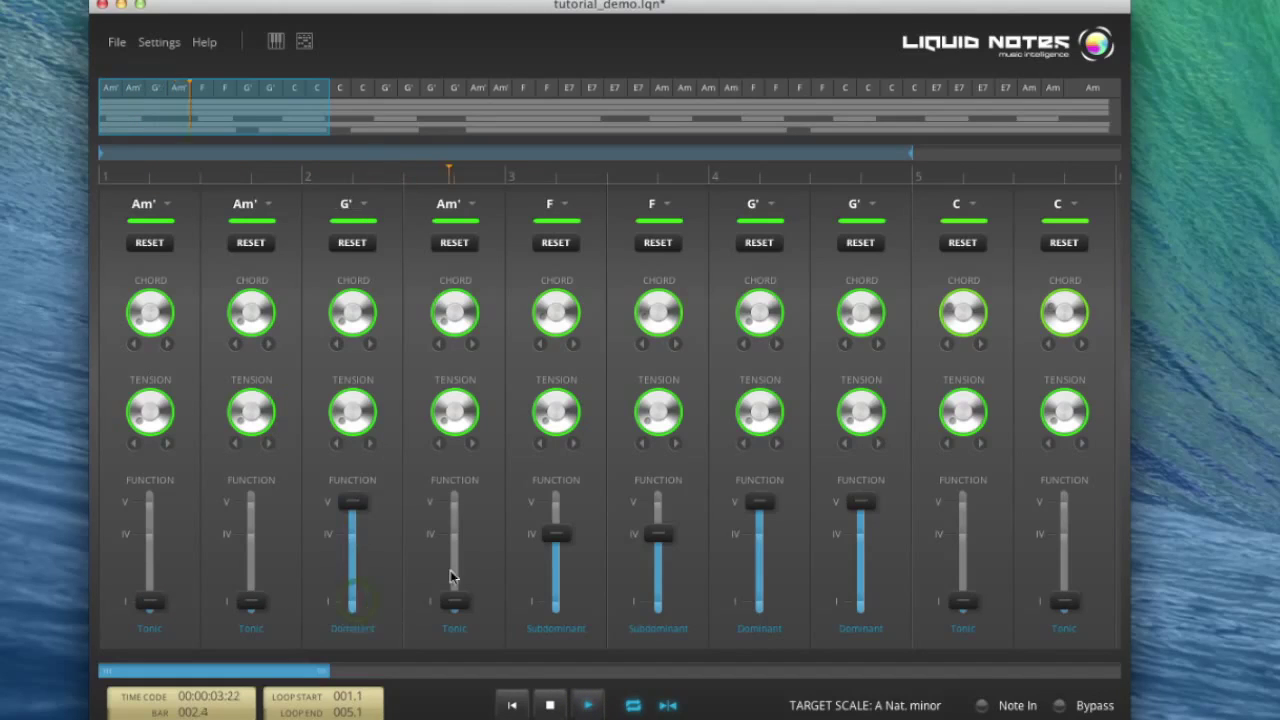
left_click_drag(454, 601, 454, 501)
left_click_drag(556, 535, 563, 620)
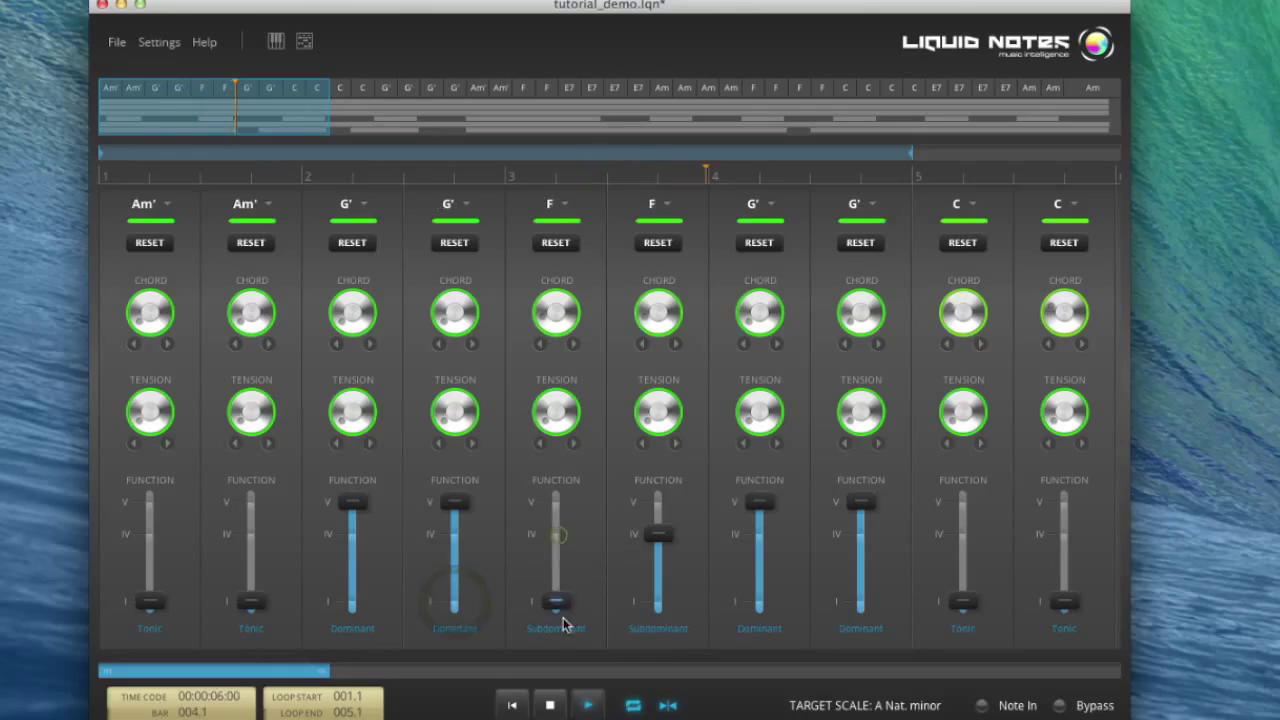
left_click_drag(657, 535, 661, 630)
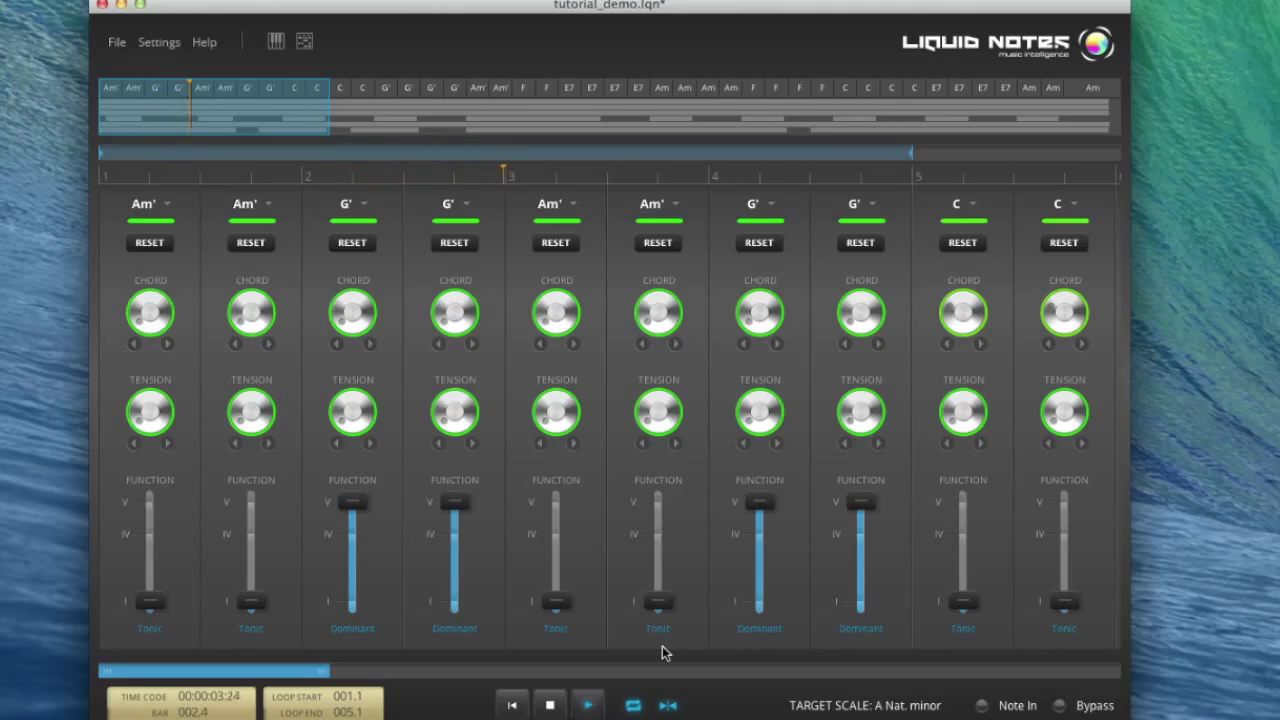
Return the eighth chord to subdominant F, stop, and switch the first chord to Am
left_click_drag(858, 501, 855, 532)
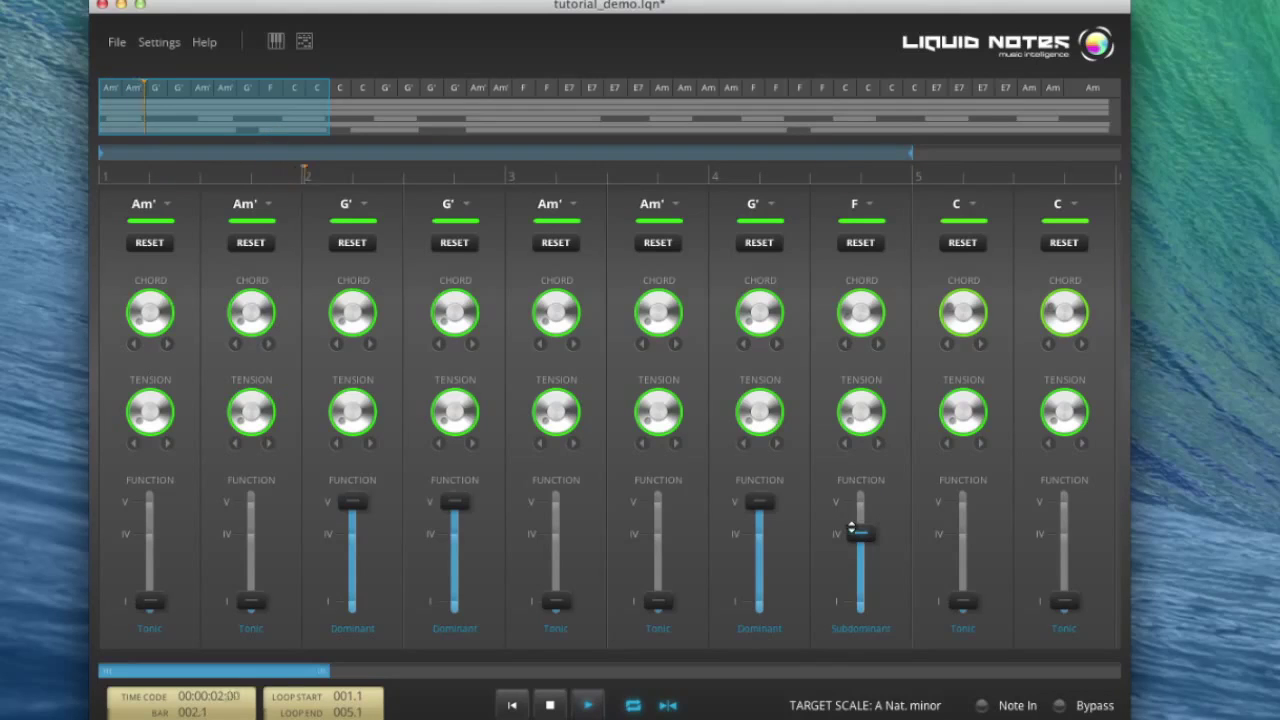
left_click(551, 706)
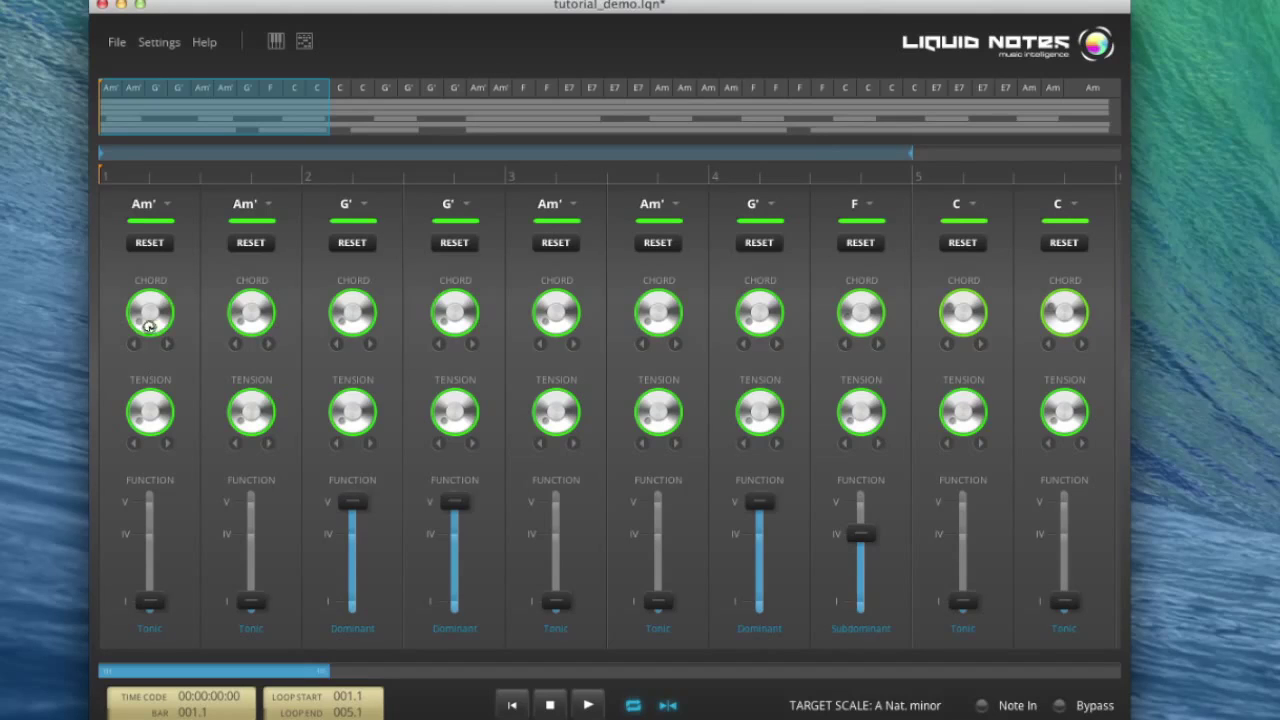
left_click_drag(148, 325, 155, 258)
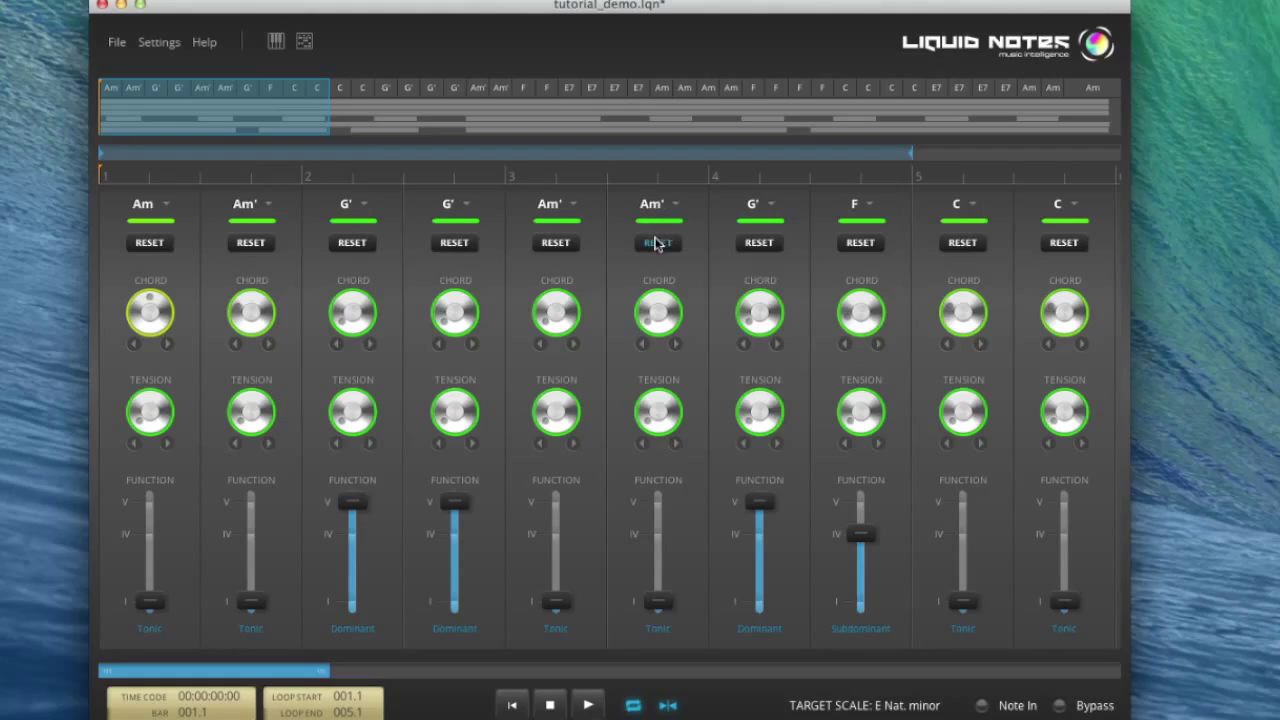
Play the opening with the first chord as plain Am, then stop
left_click(588, 705)
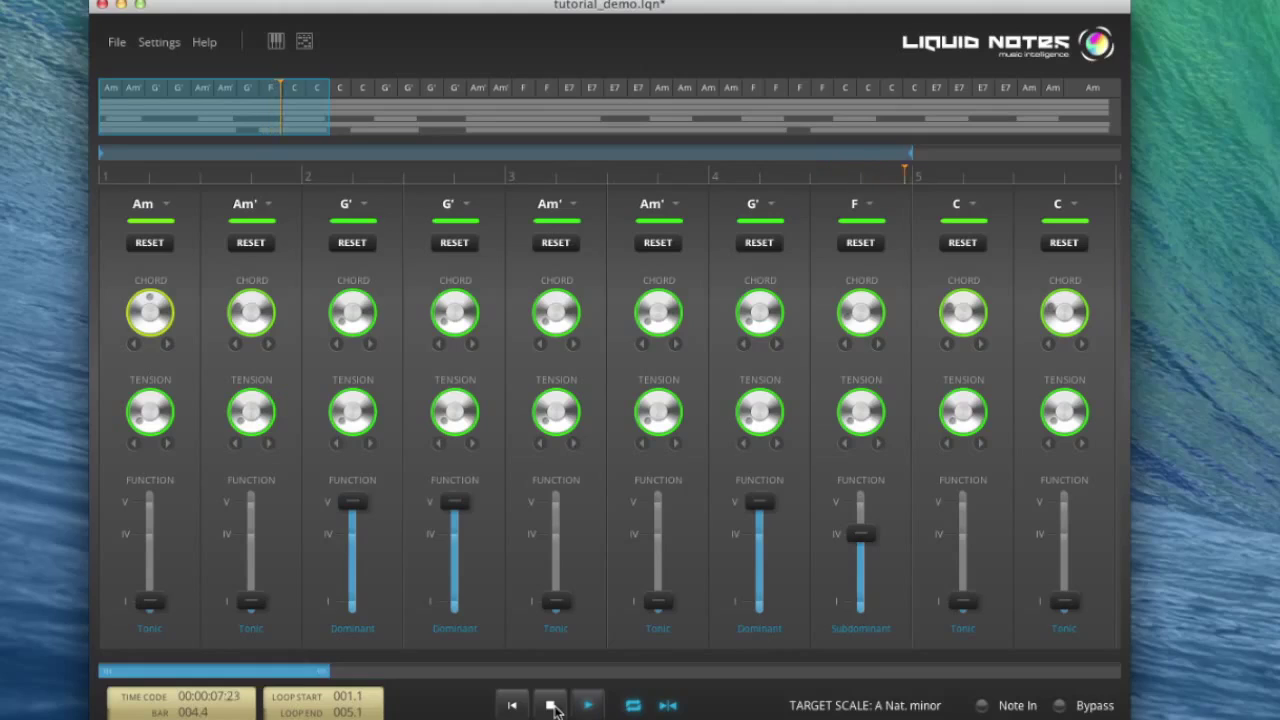
left_click(551, 706)
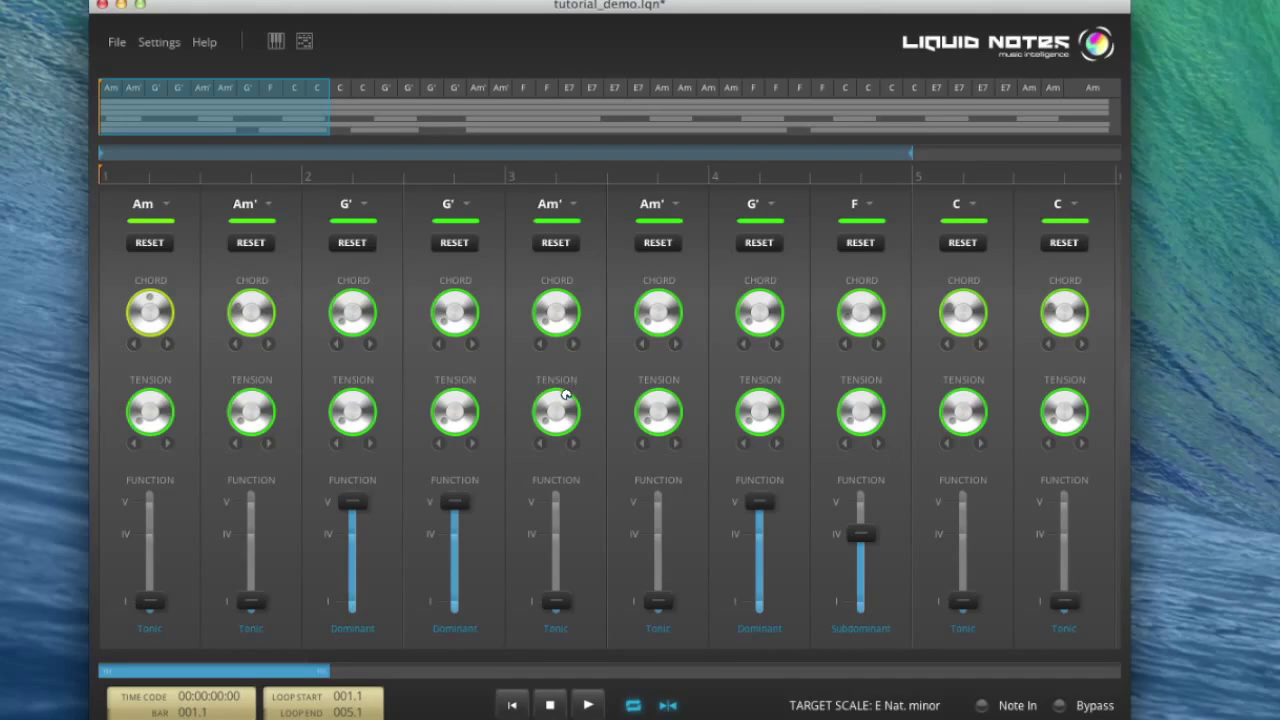
Raise the tension of chords five and six until both read Am7(11)
left_click_drag(565, 395, 568, 357)
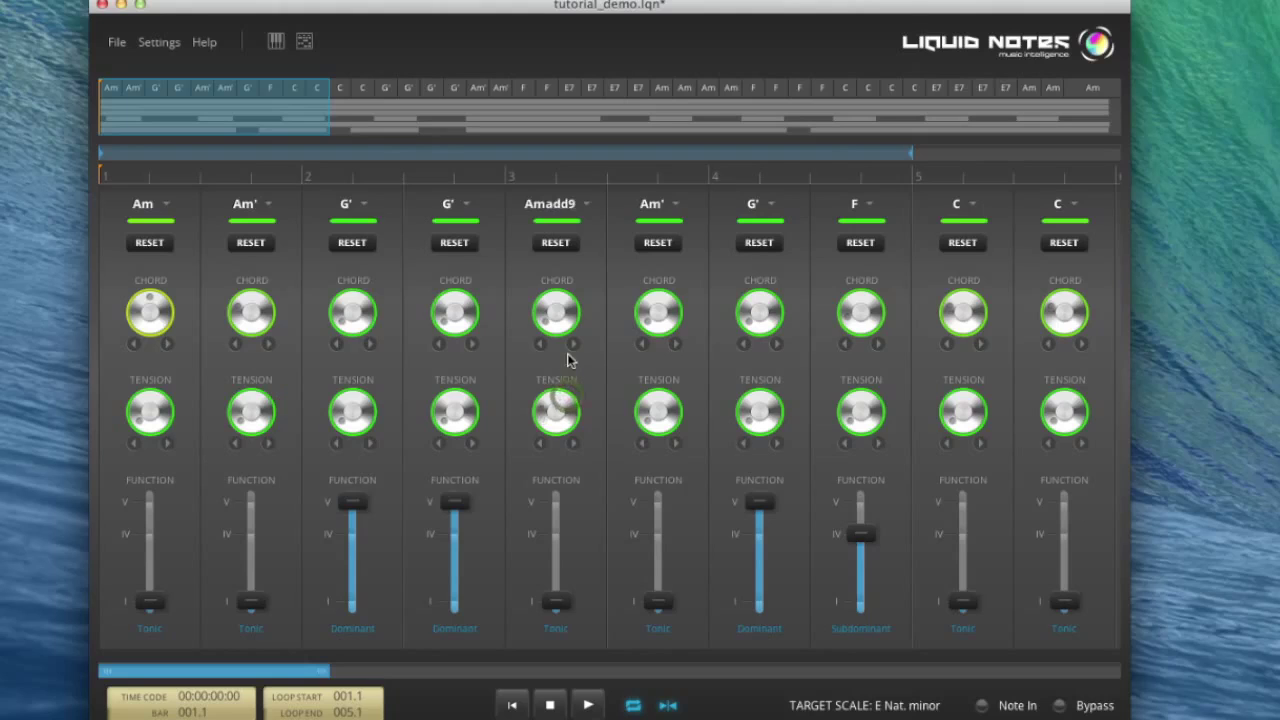
left_click_drag(670, 402, 677, 278)
left_click_drag(565, 392, 571, 237)
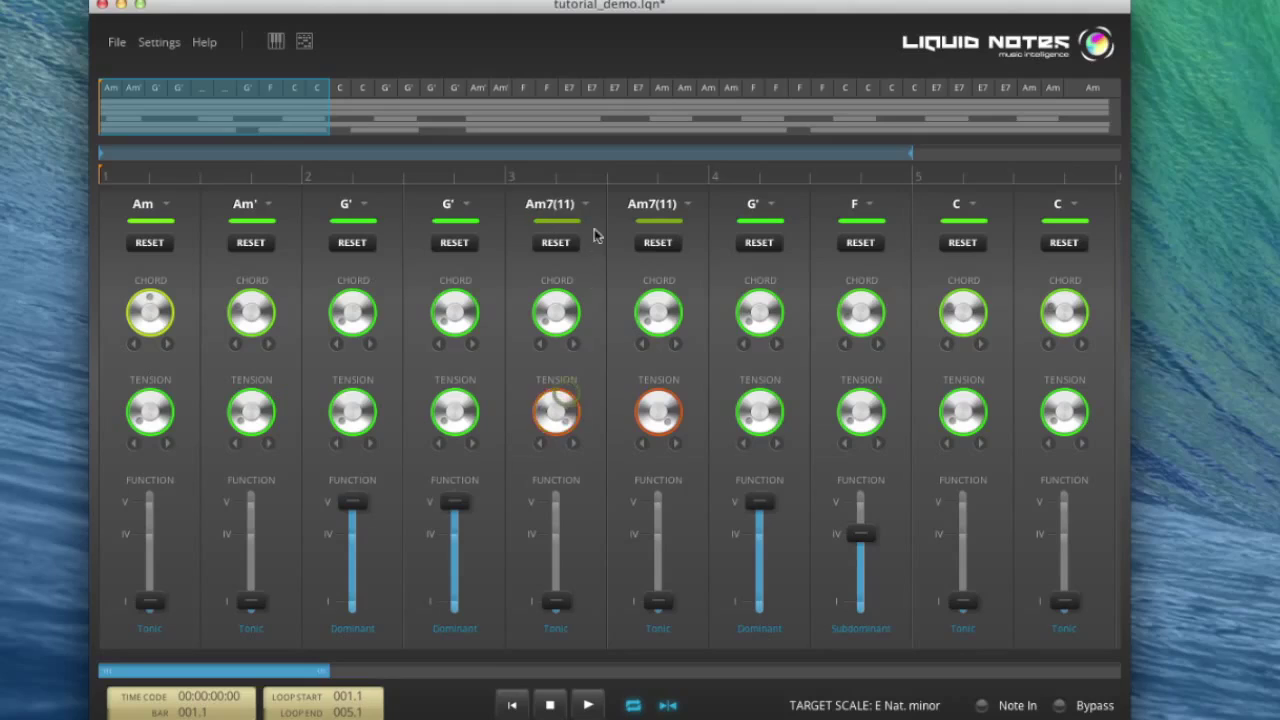
Play back the tenser Am7(11) chords and stop
left_click(587, 705)
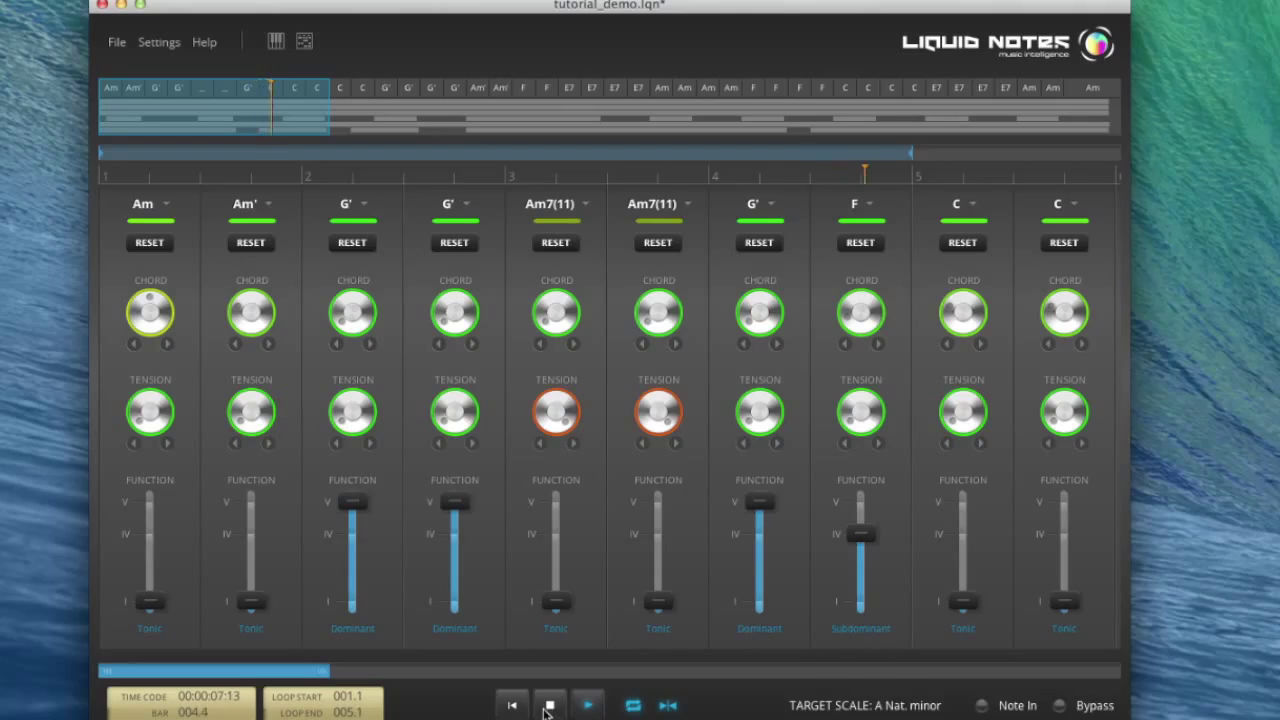
left_click(549, 708)
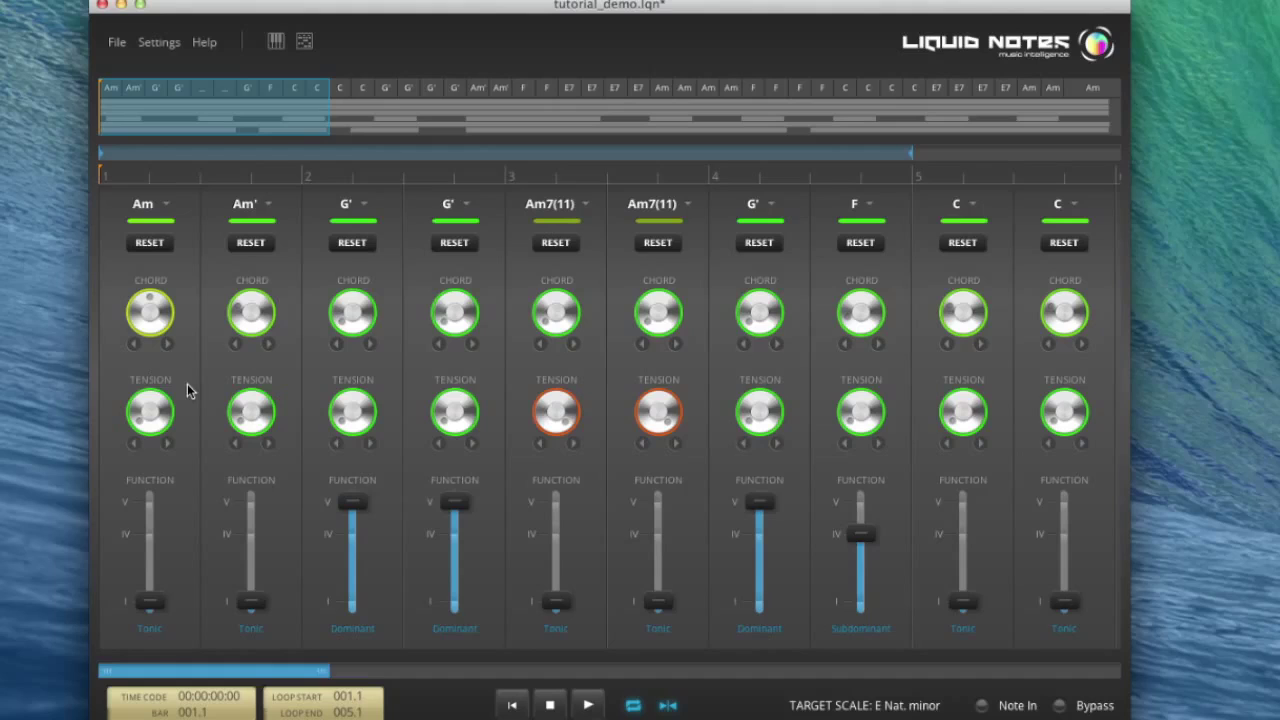
left_click(165, 204)
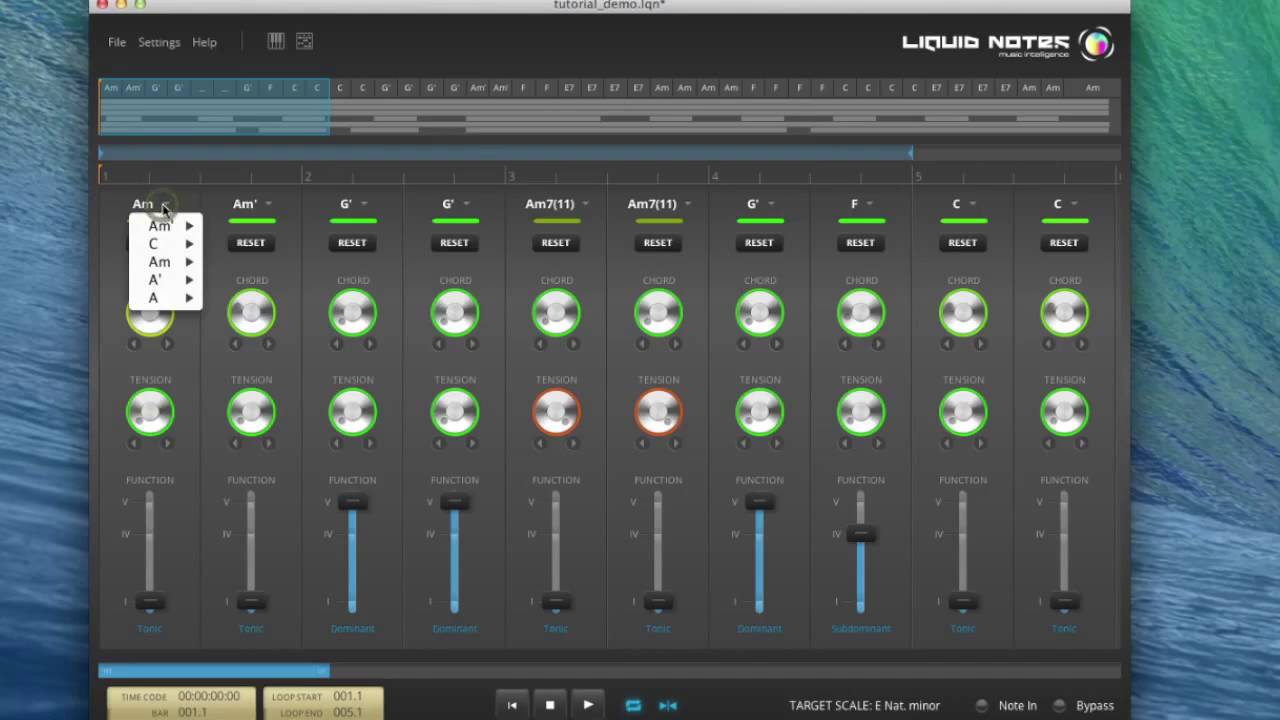
Pick Cmaj7(9) from the C chord choices for the first slot
mouse_move(204, 246)
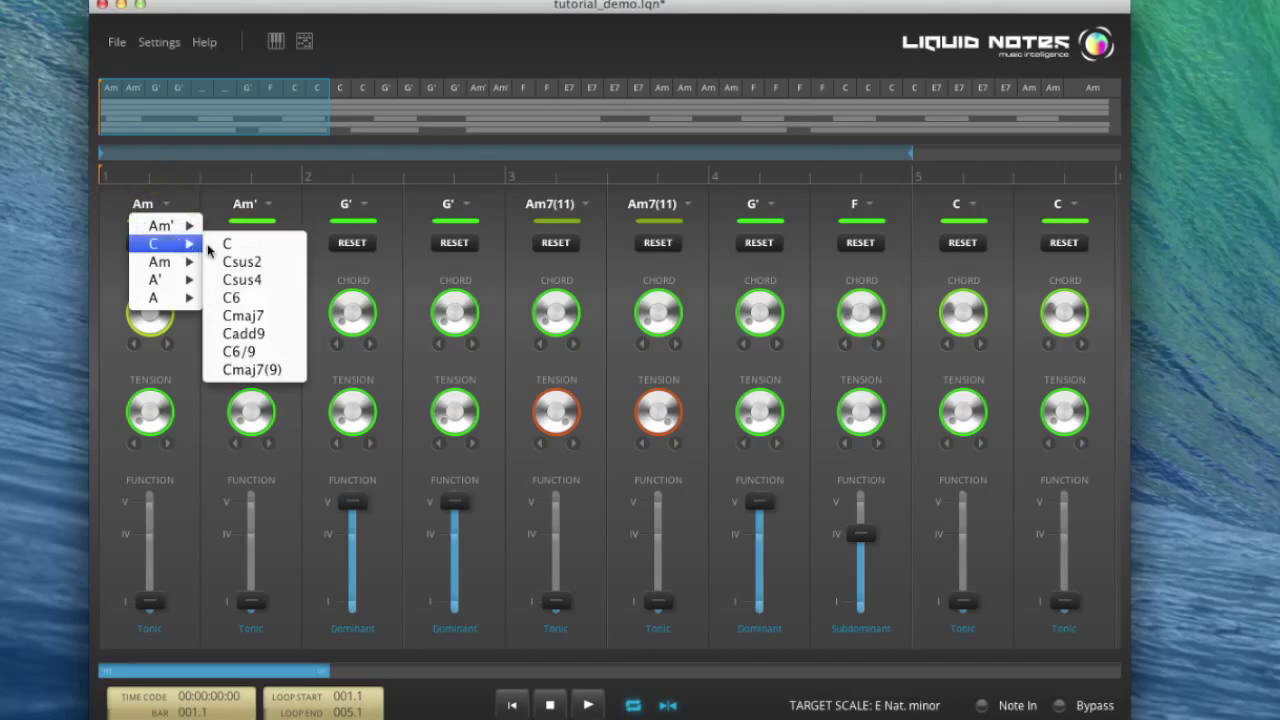
left_click(252, 369)
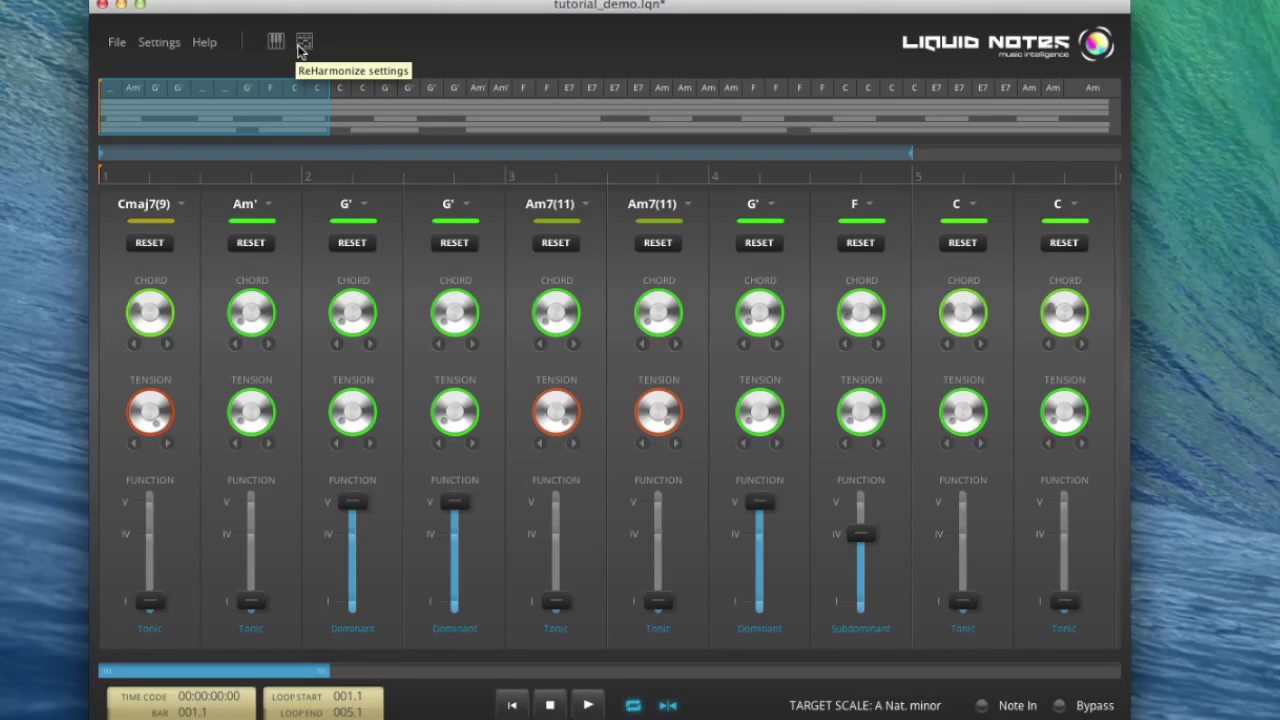
Solo the Bass and Klavier tracks in Instruments and Routing
left_click(274, 44)
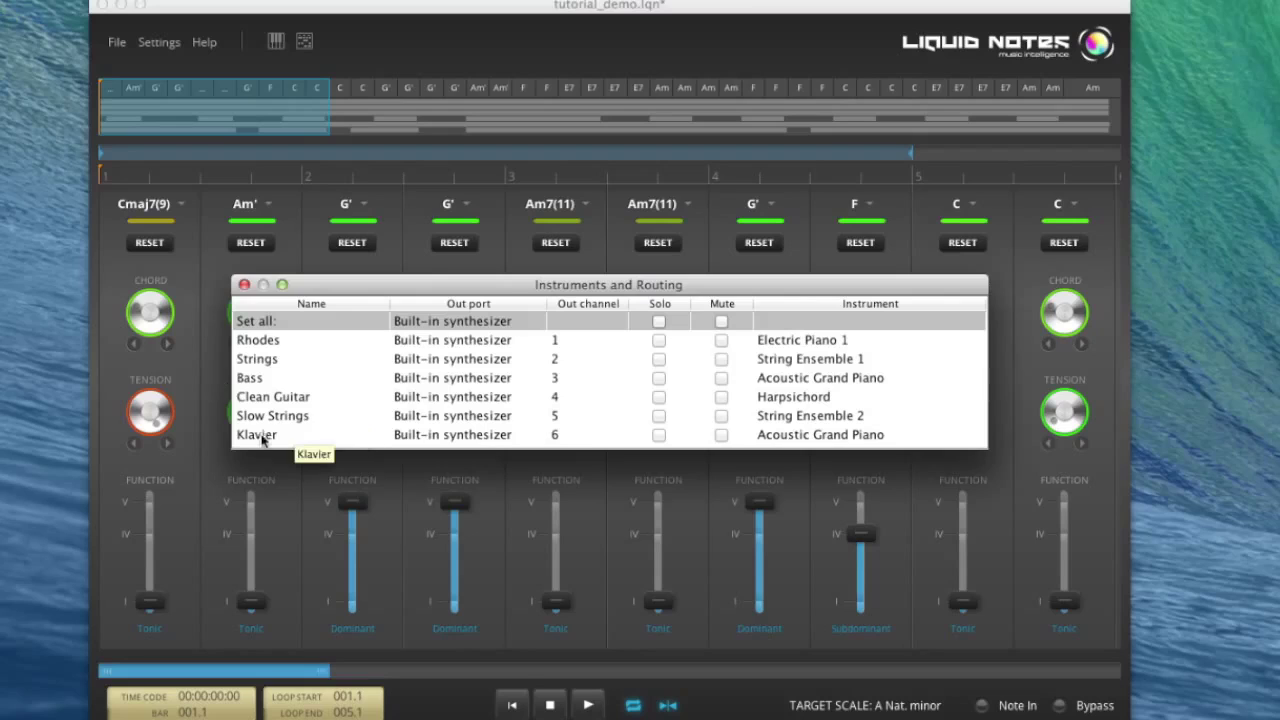
left_click(659, 378)
left_click(659, 435)
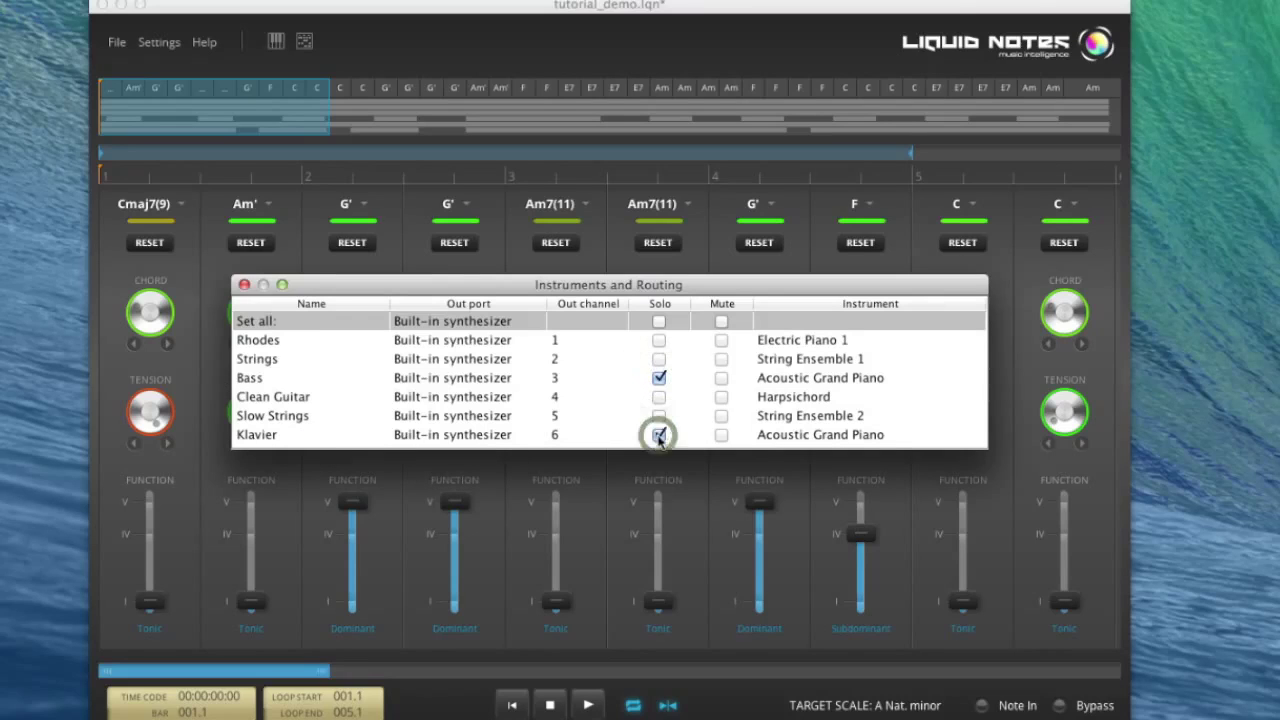
left_click(244, 285)
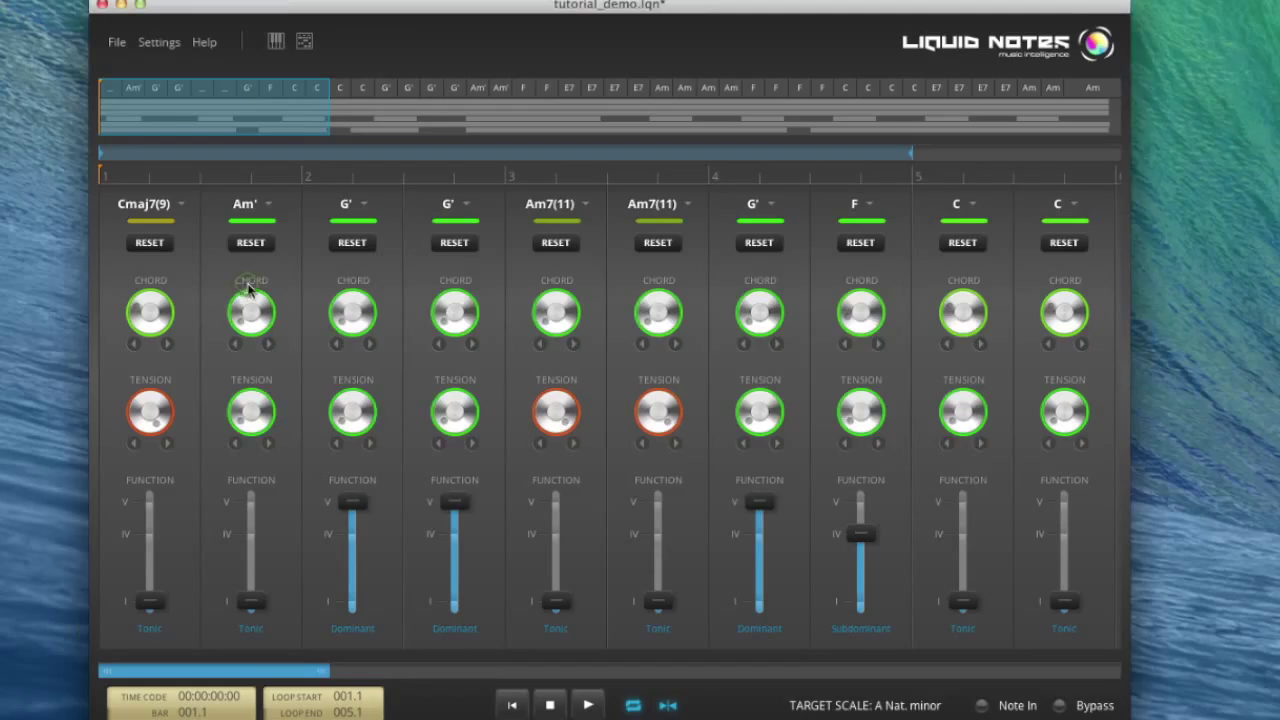
Play the soloed Bass and Klavier, stop, and rewind to the song start
left_click(588, 705)
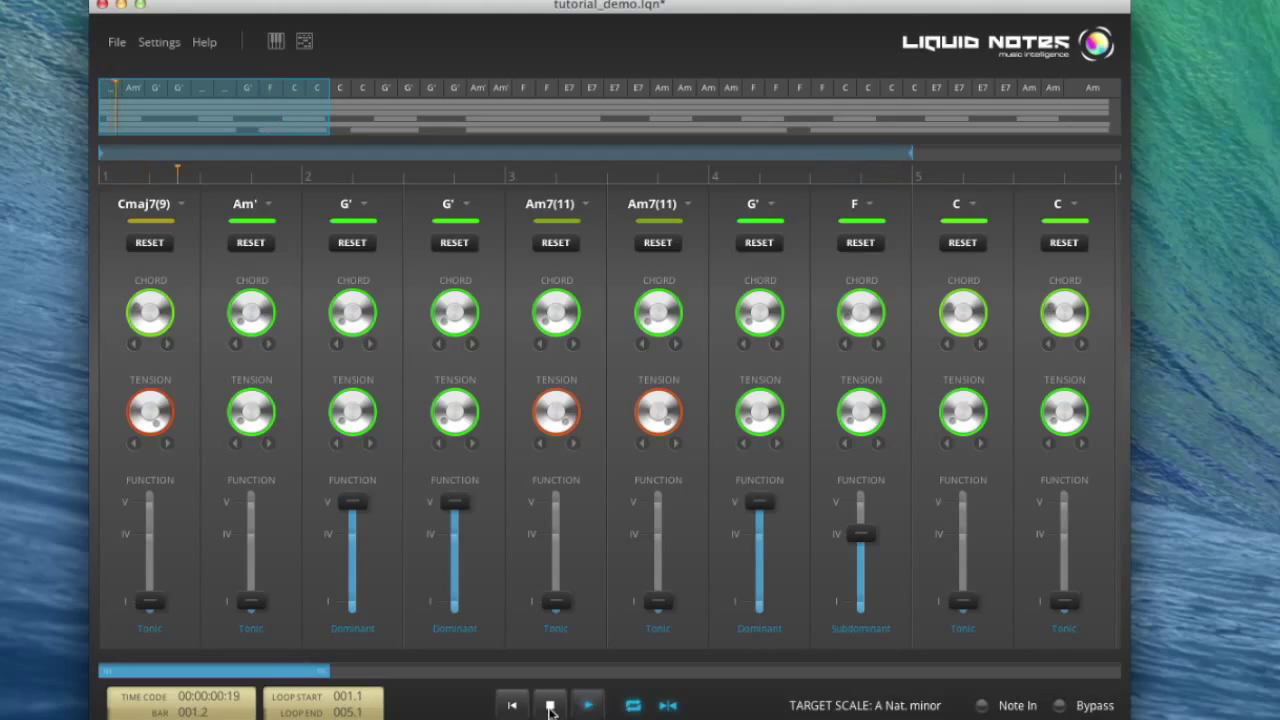
left_click(550, 708)
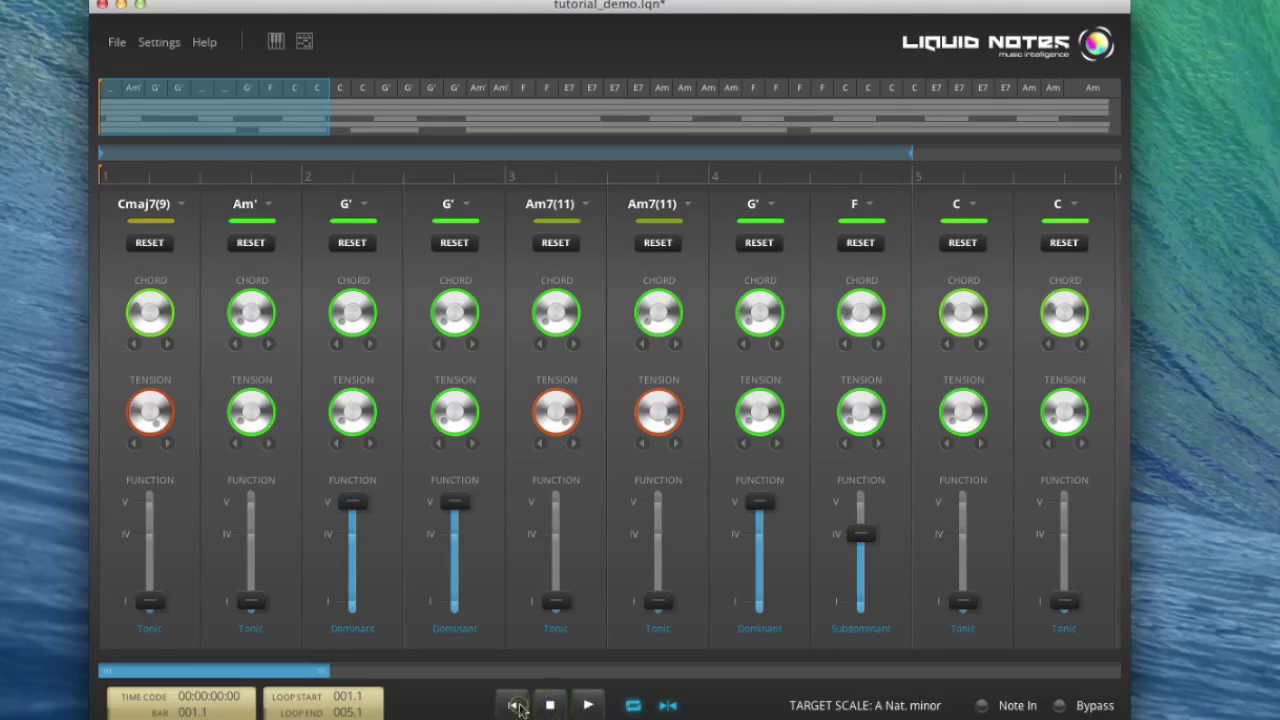
left_click(515, 710)
left_click(302, 44)
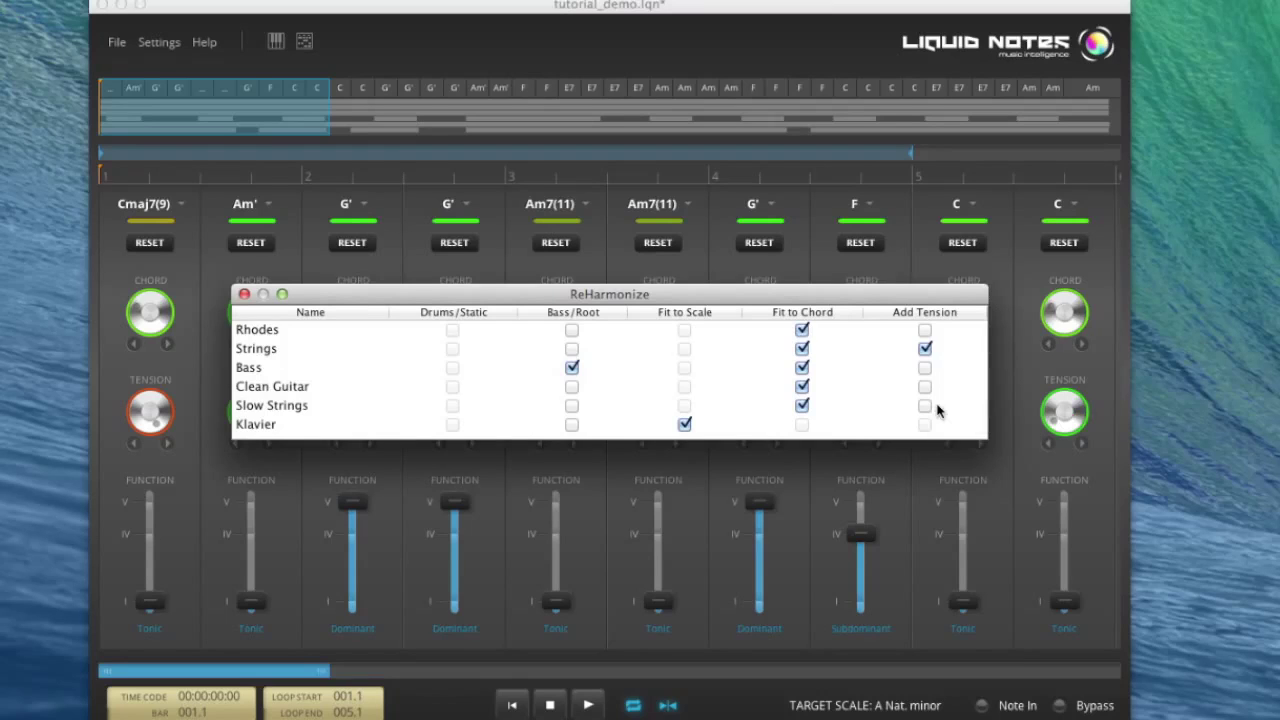
left_click(245, 294)
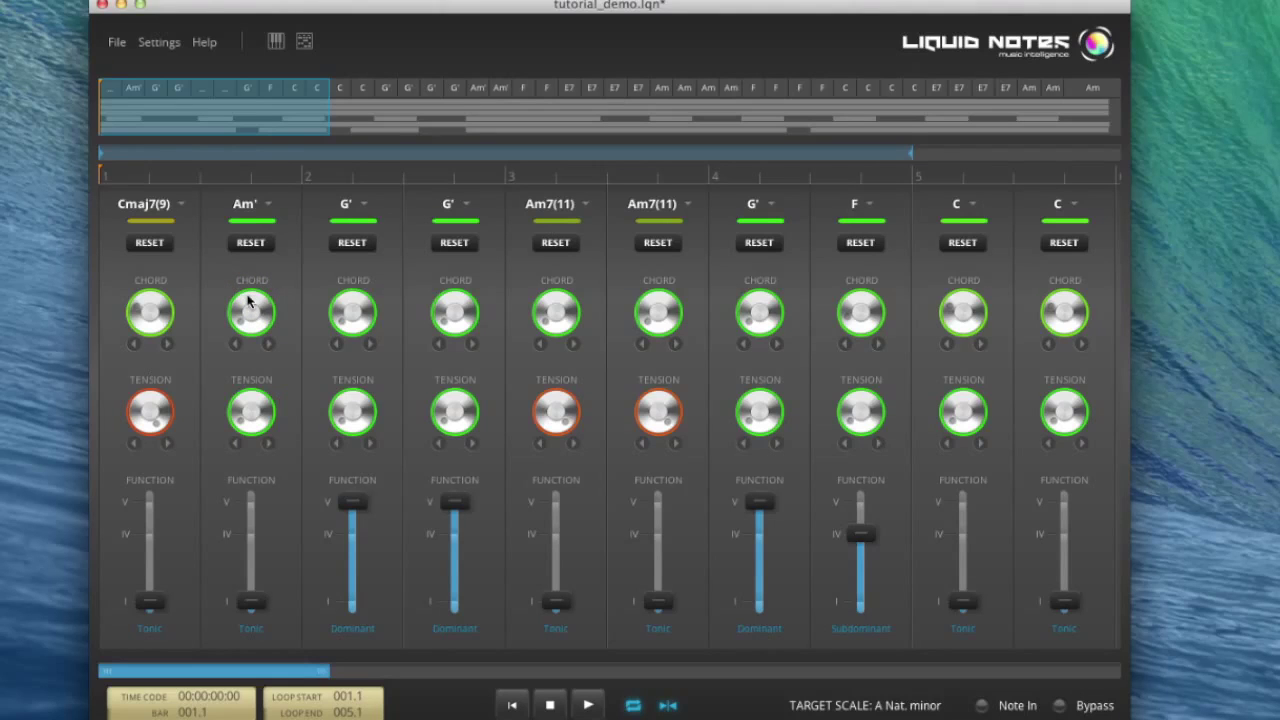
left_click(117, 42)
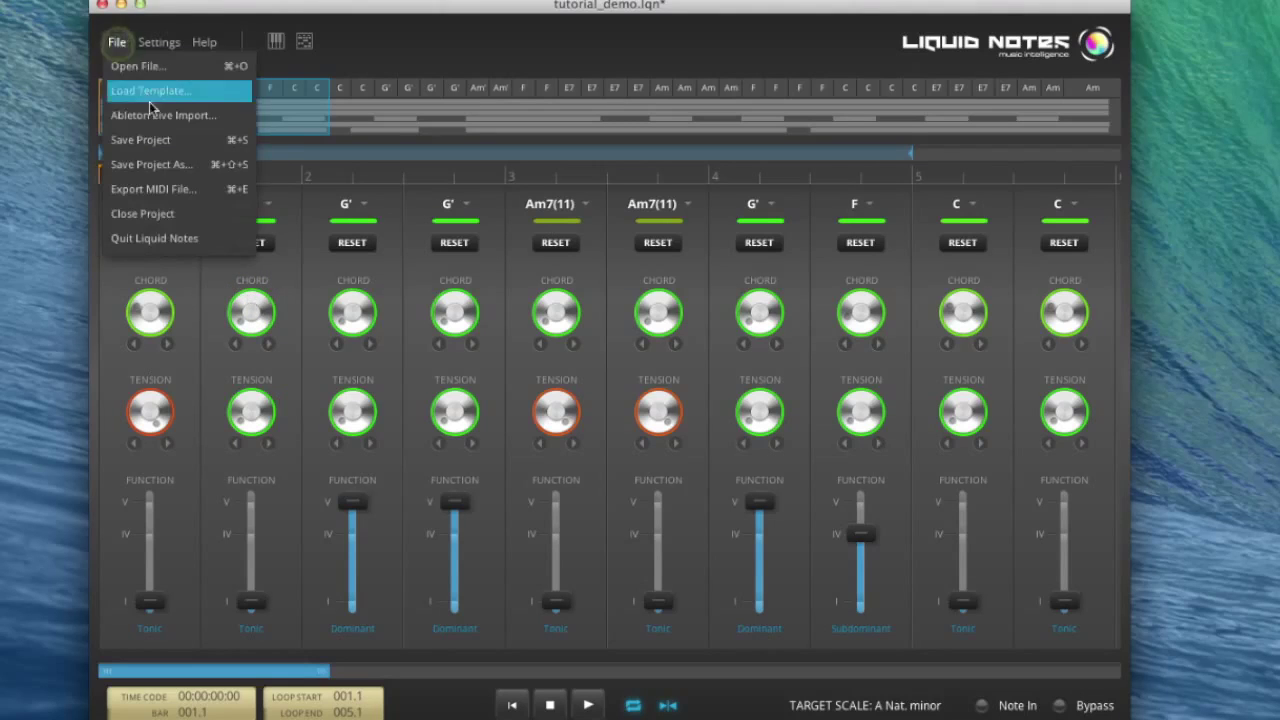
Export the tutorial demo project as a MIDI file
left_click(195, 190)
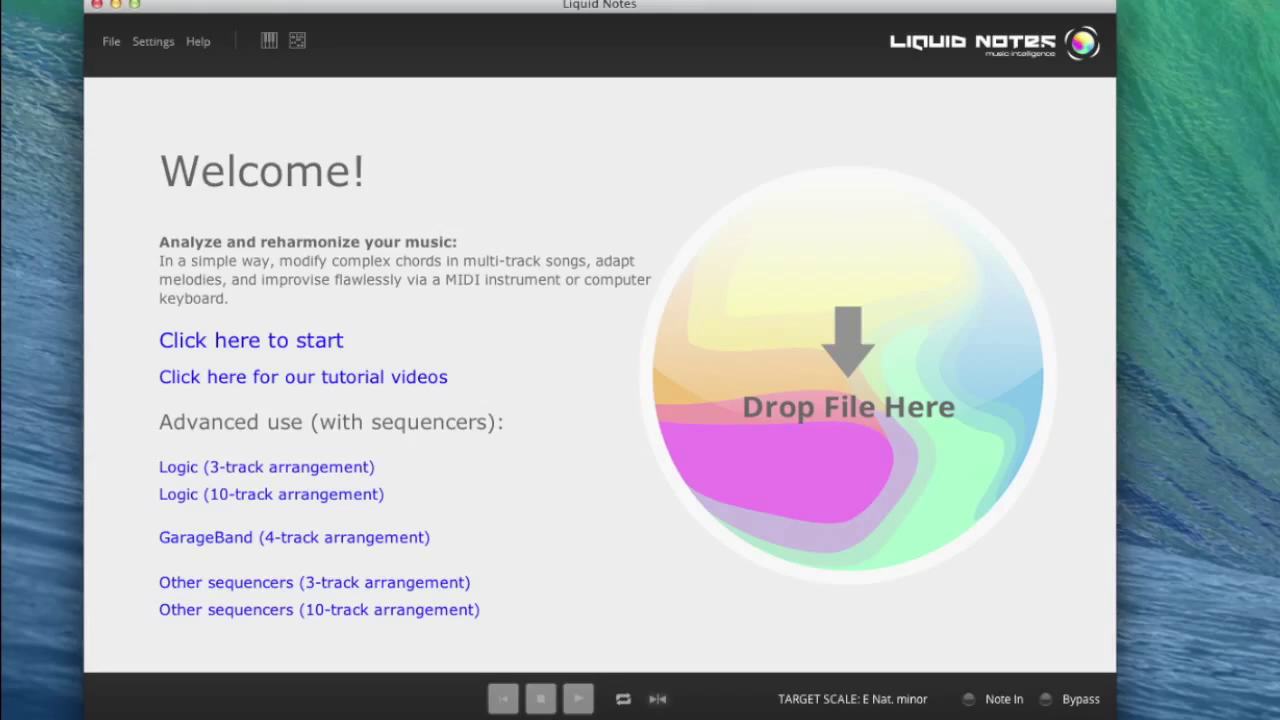
Drop Chords.mid, Tops.mid and Bass.mid in, combine them, and keep the built-in synthesizer
left_click_drag(1150, 610, 758, 352)
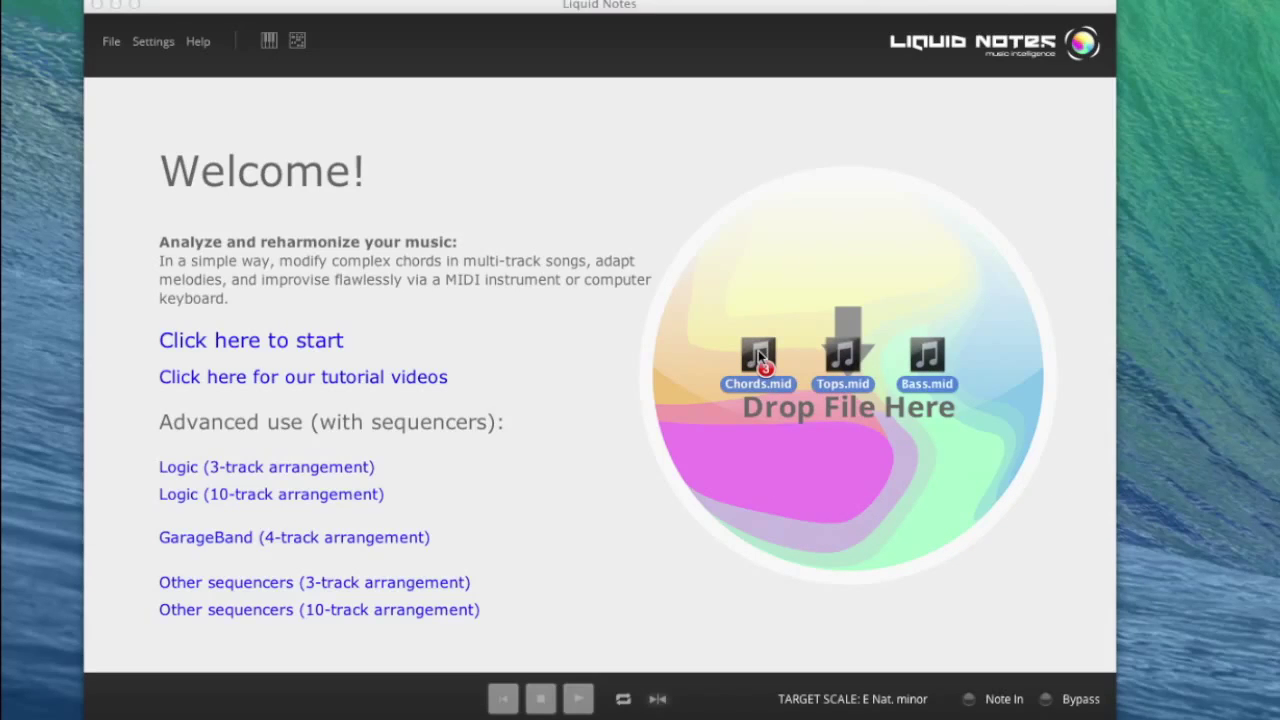
left_click_drag(758, 350, 758, 352)
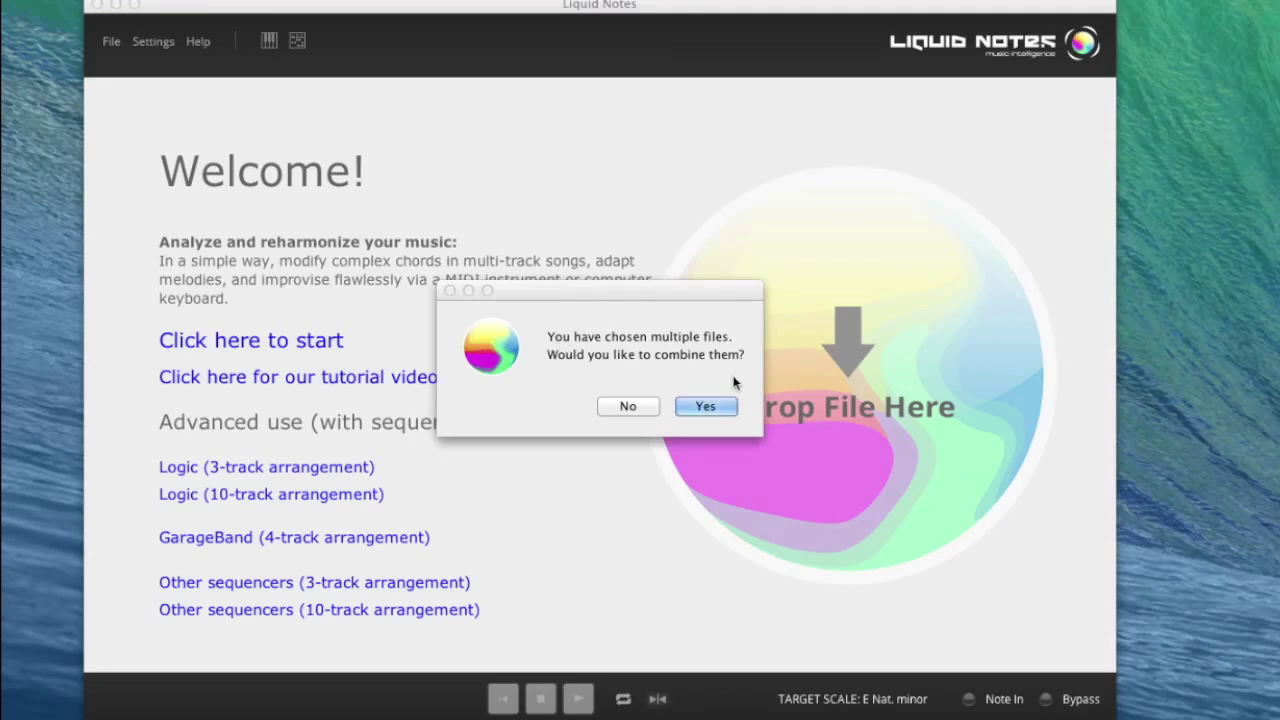
left_click(706, 406)
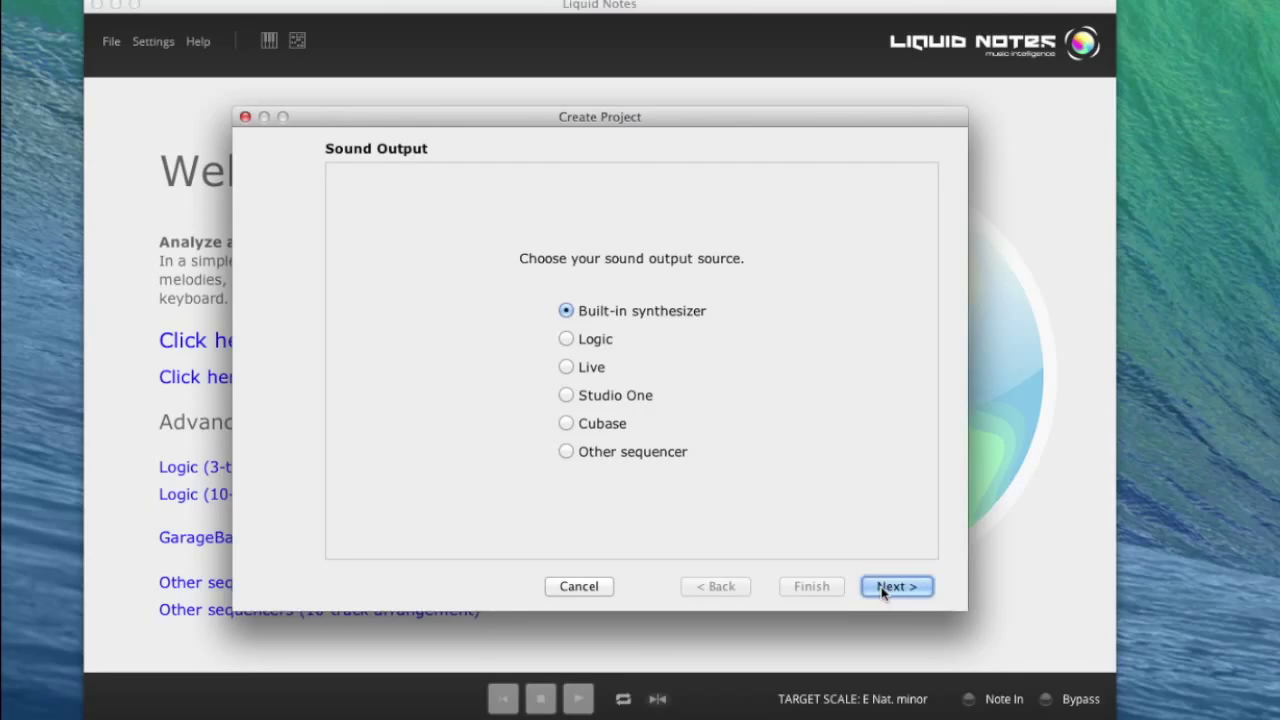
left_click(882, 590)
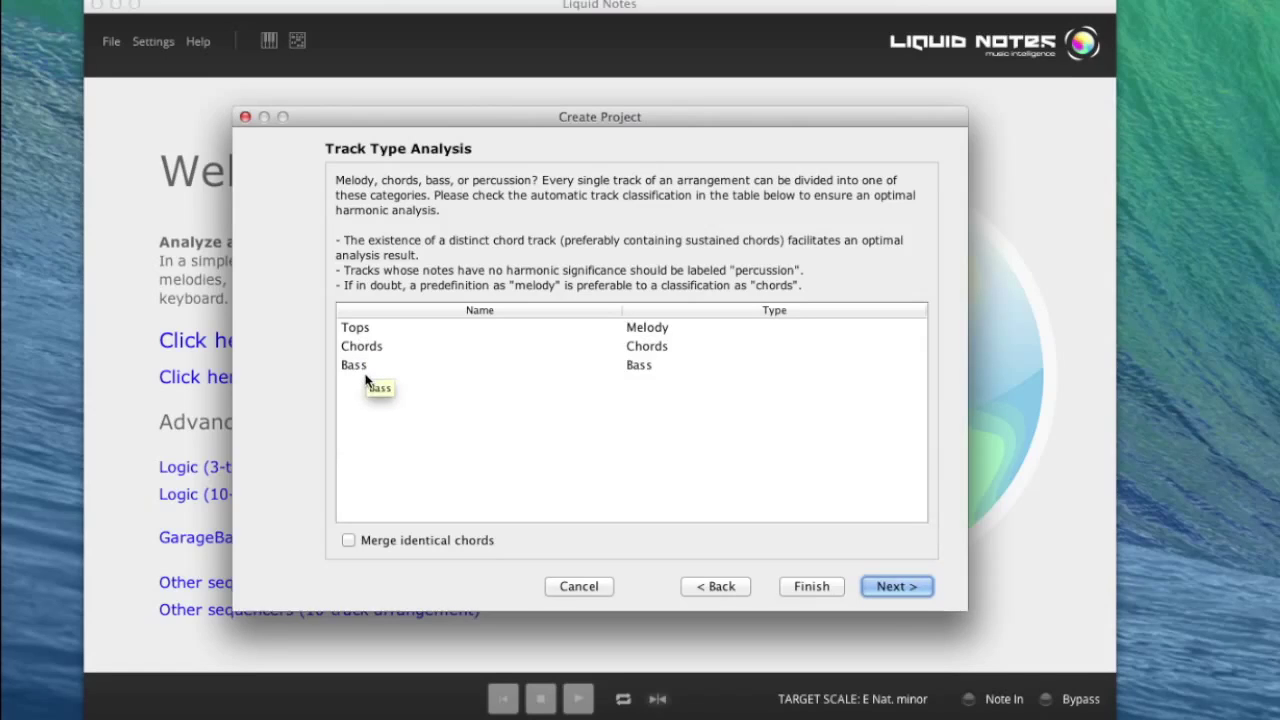
Keep Tops as Melody, Chords as Chords and Bass as Bass, then create the combined project
left_click(648, 330)
left_click(590, 338)
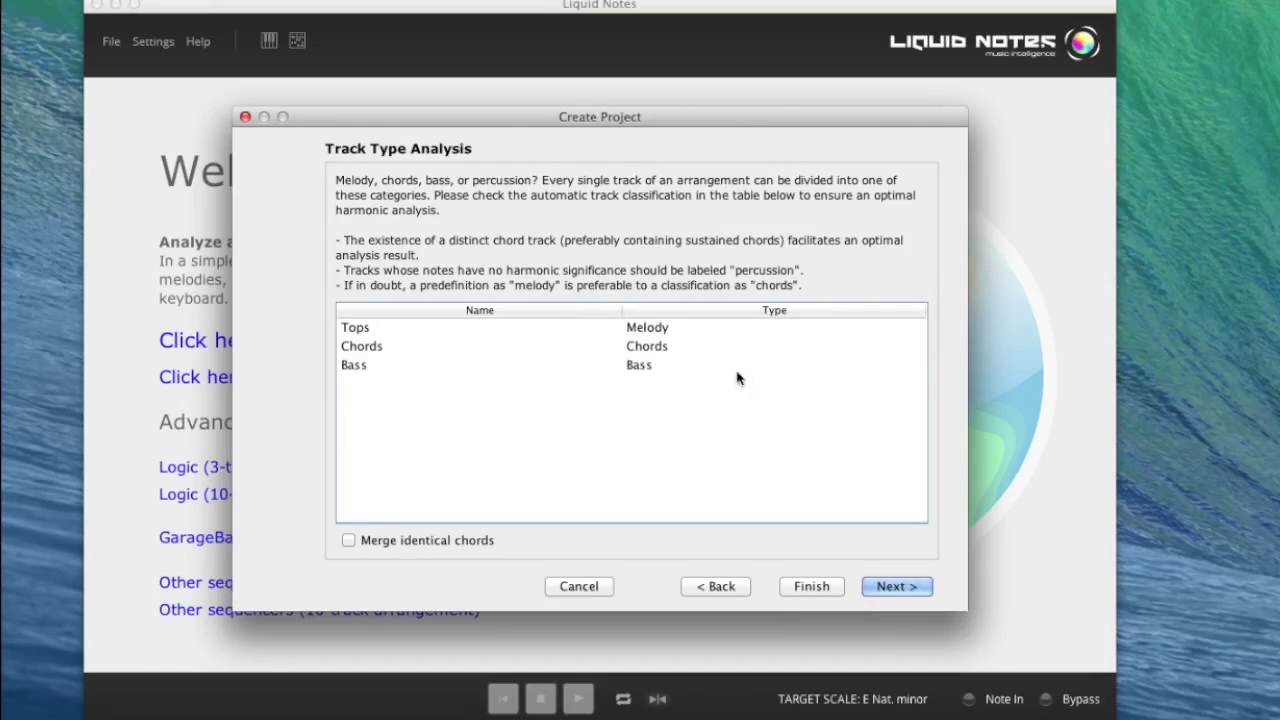
left_click(646, 346)
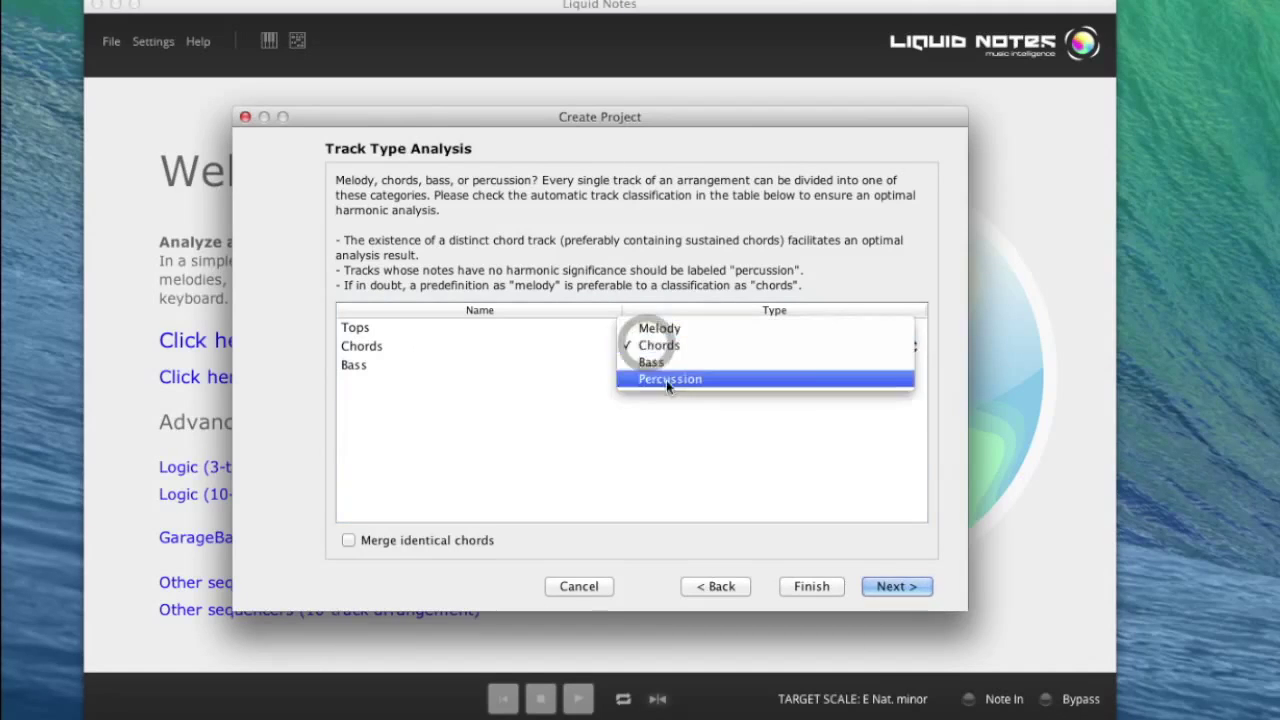
left_click(531, 371)
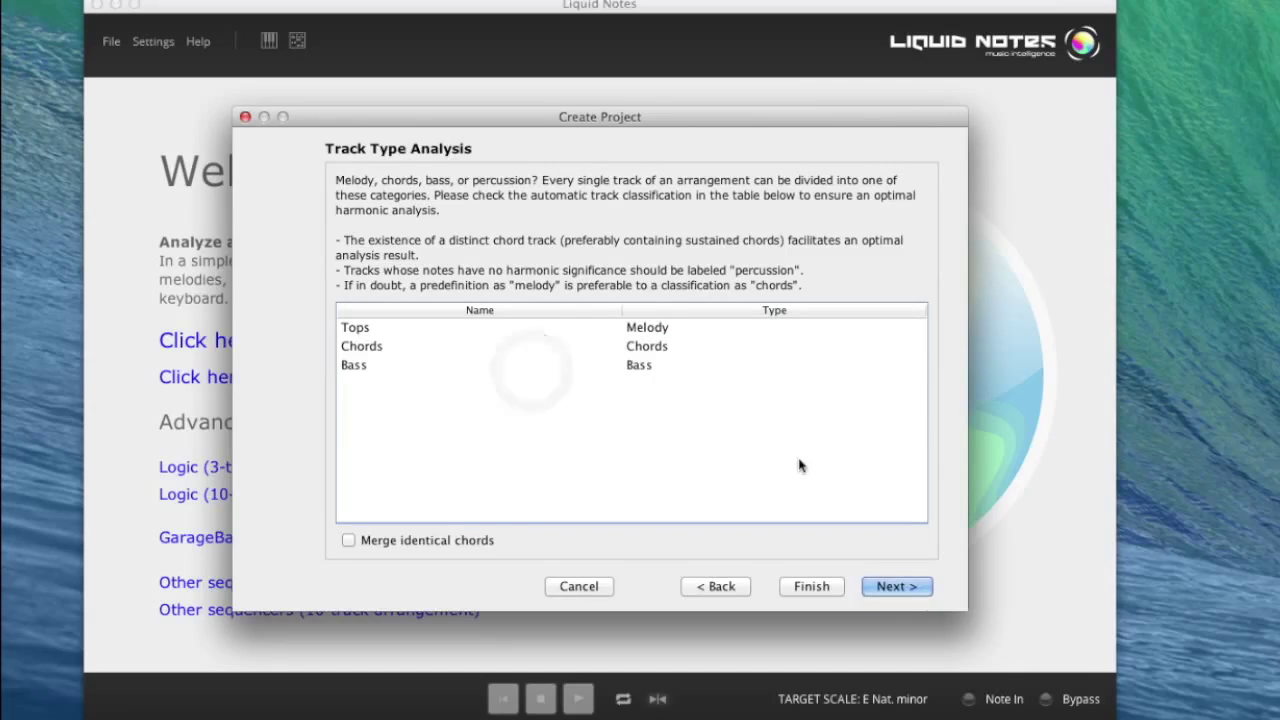
left_click(893, 587)
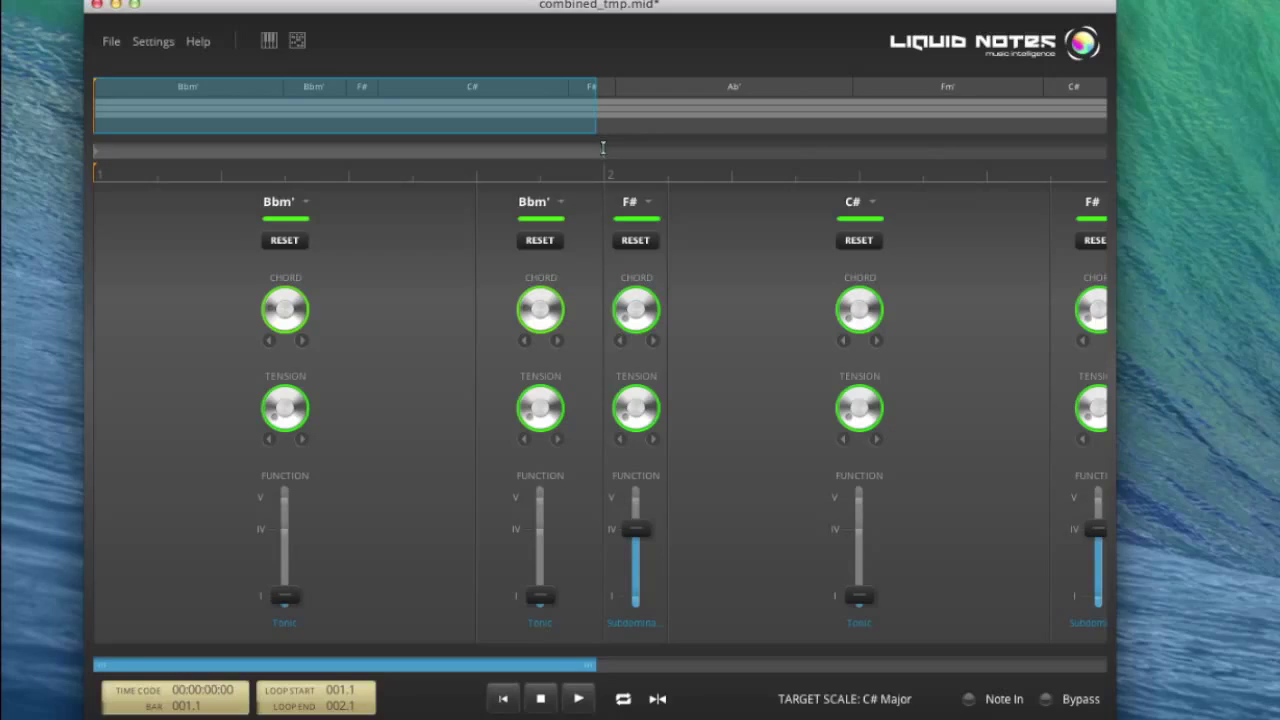
left_click_drag(600, 152, 1213, 162)
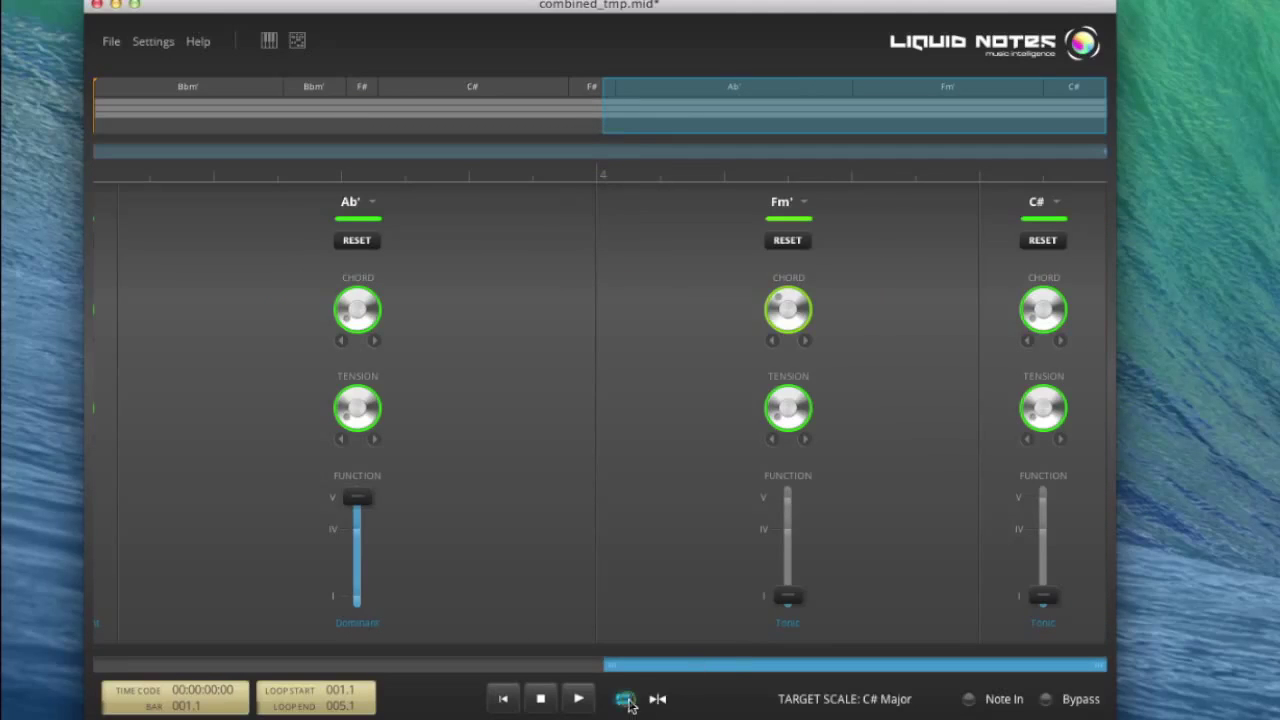
left_click(504, 699)
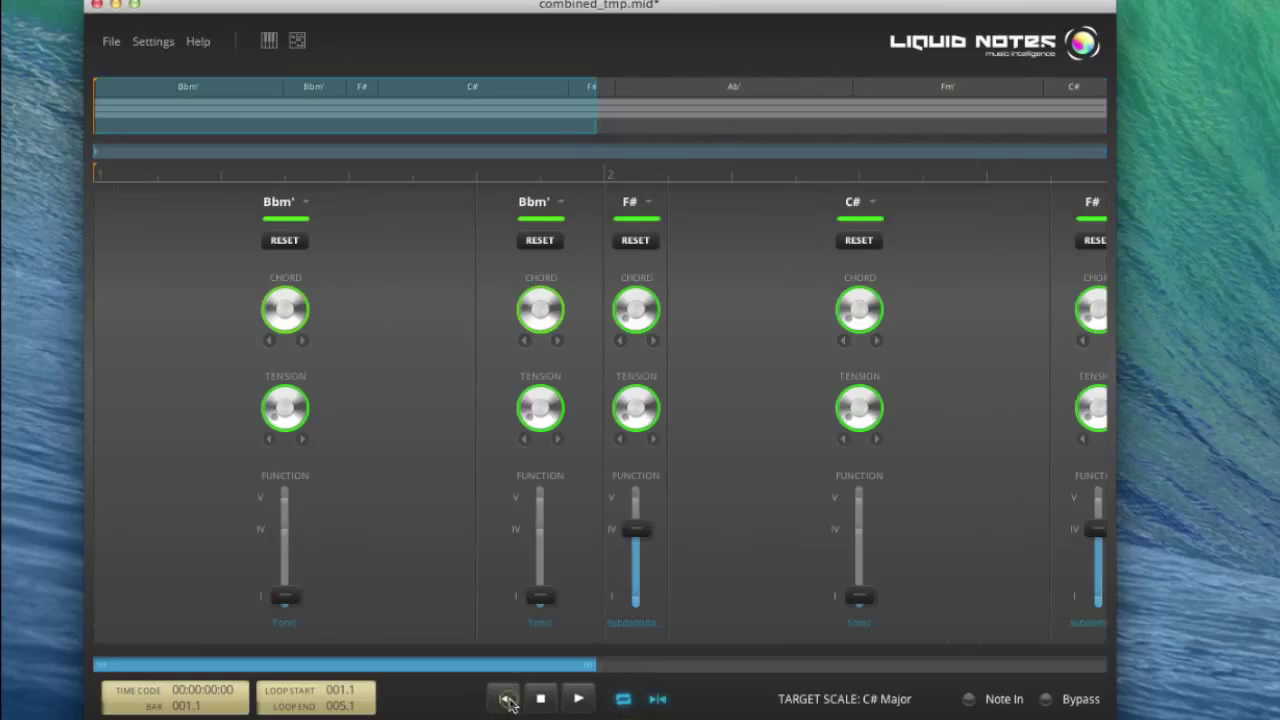
left_click(577, 700)
Raise the first three Function sliders to V so they read Ab', then play the opening from bar 001.1
left_click(507, 700)
left_click_drag(286, 592, 286, 497)
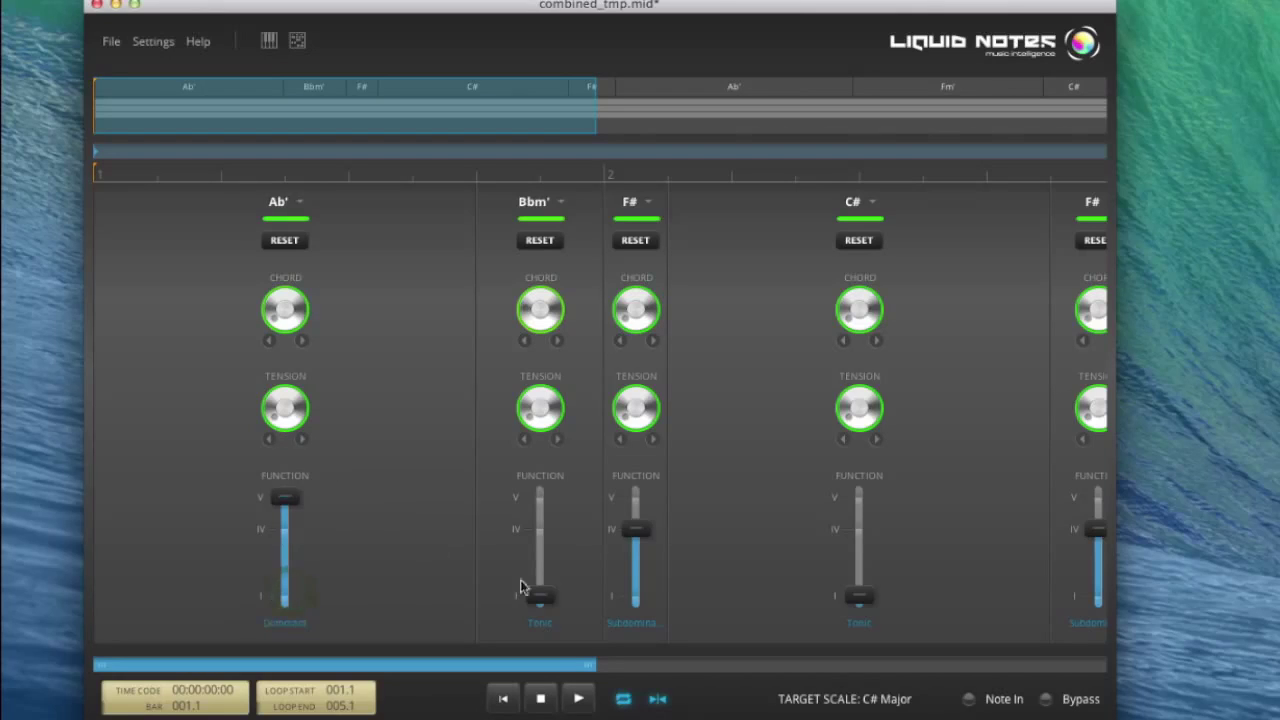
left_click_drag(540, 594, 540, 430)
left_click_drag(635, 529, 636, 432)
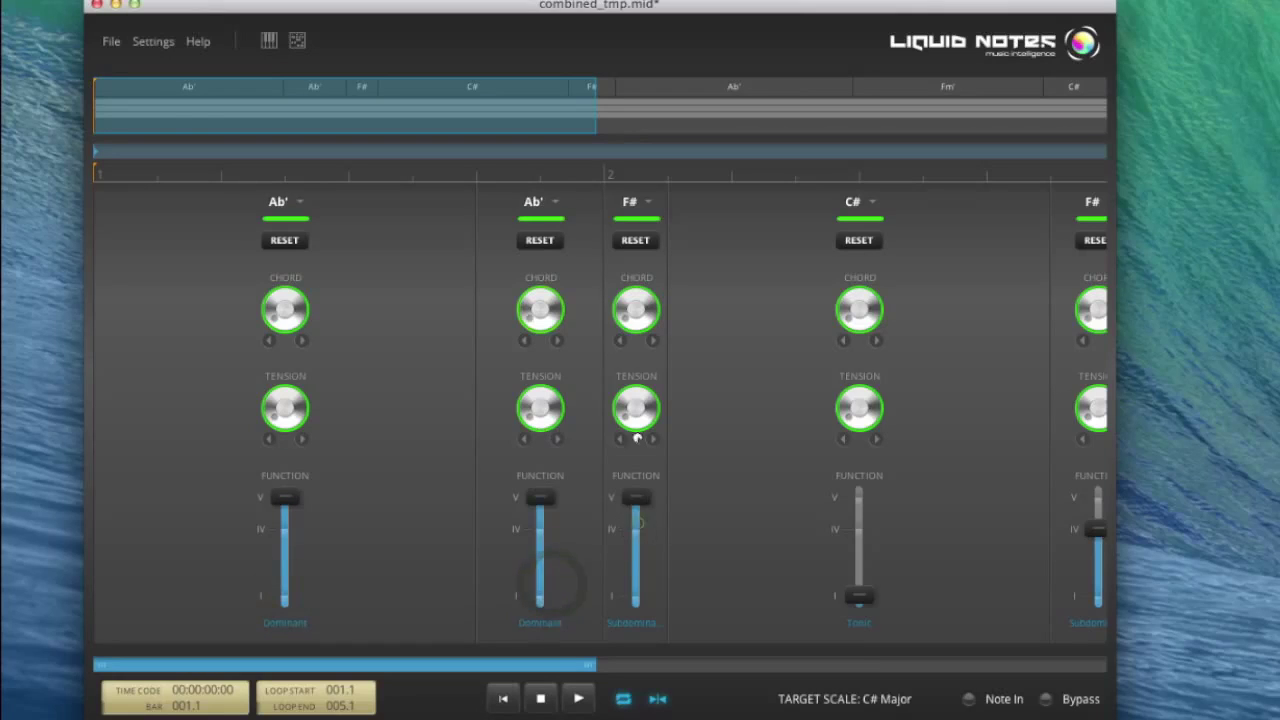
left_click(578, 699)
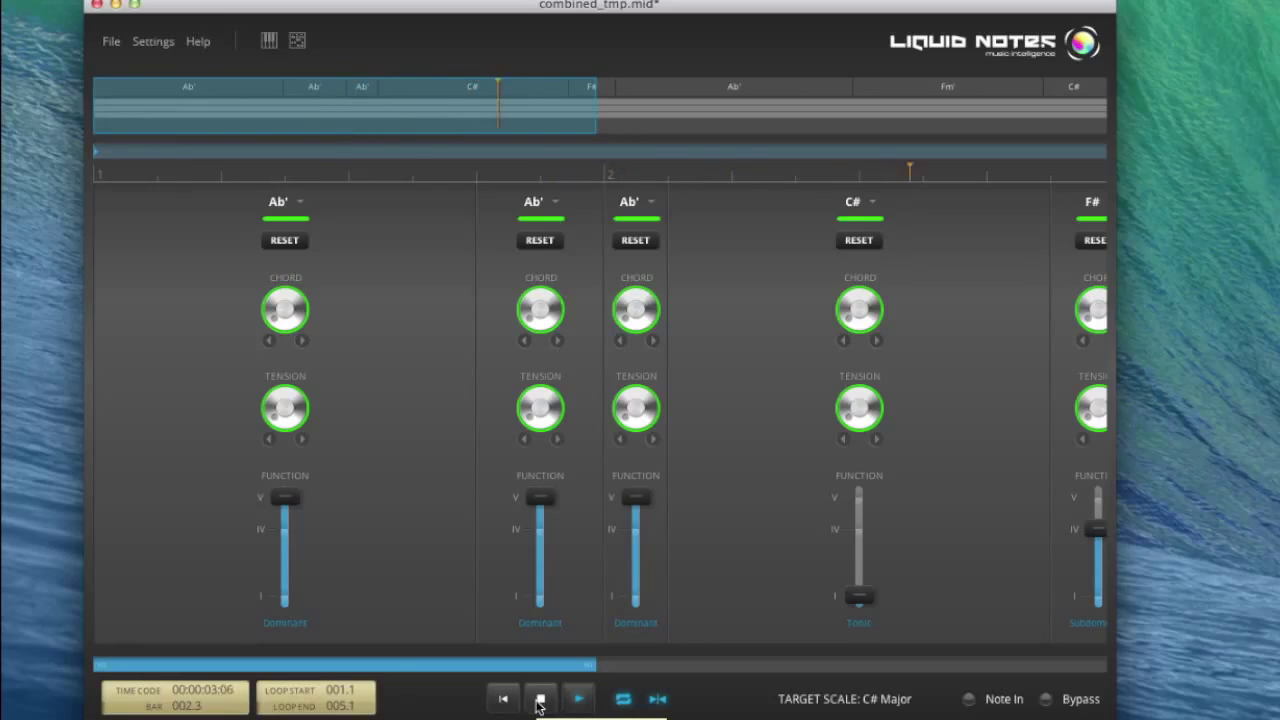
left_click(538, 699)
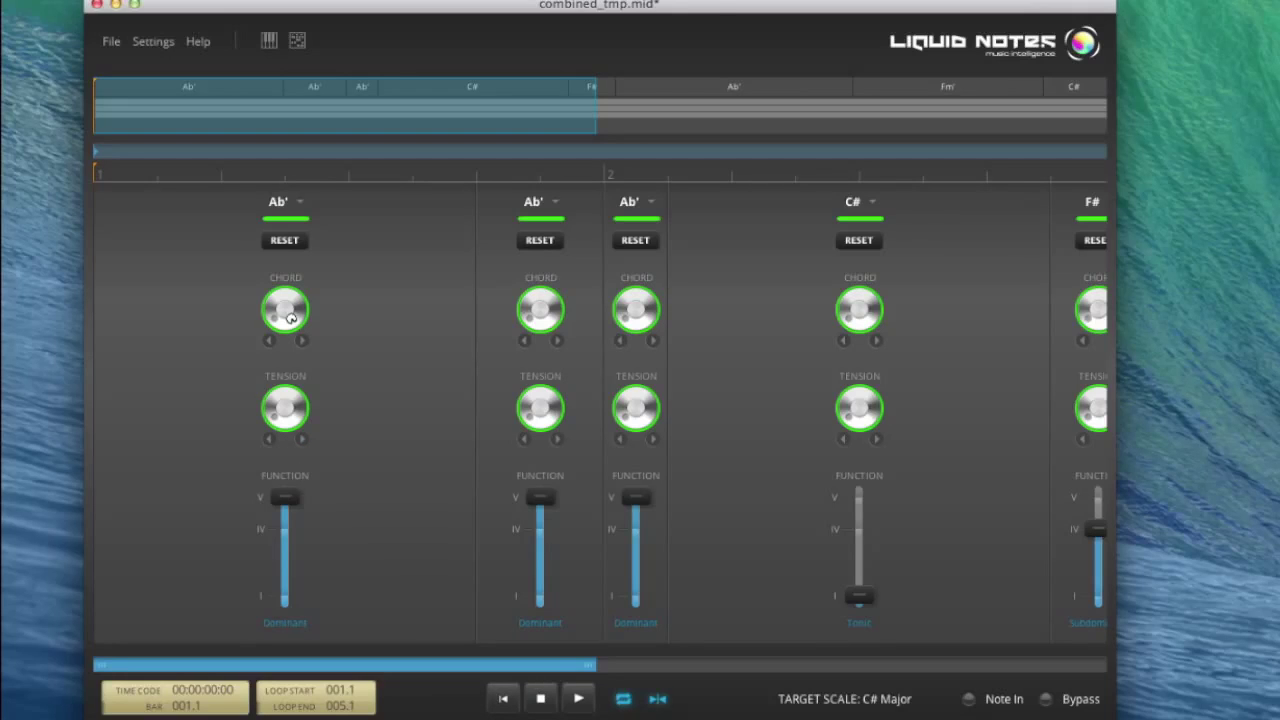
Turn the opening Ab' Chord knobs to Absus and play the progression back
left_click_drag(290, 318, 303, 306)
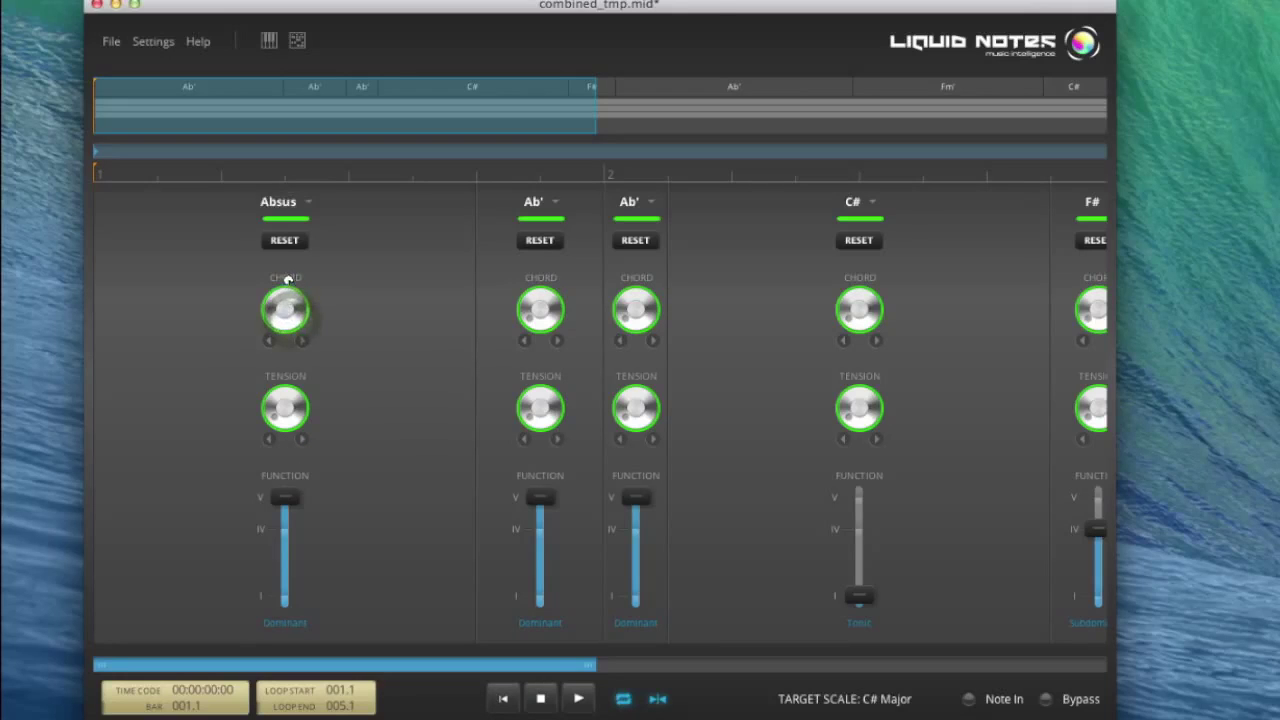
left_click_drag(541, 308, 546, 269)
left_click(578, 699)
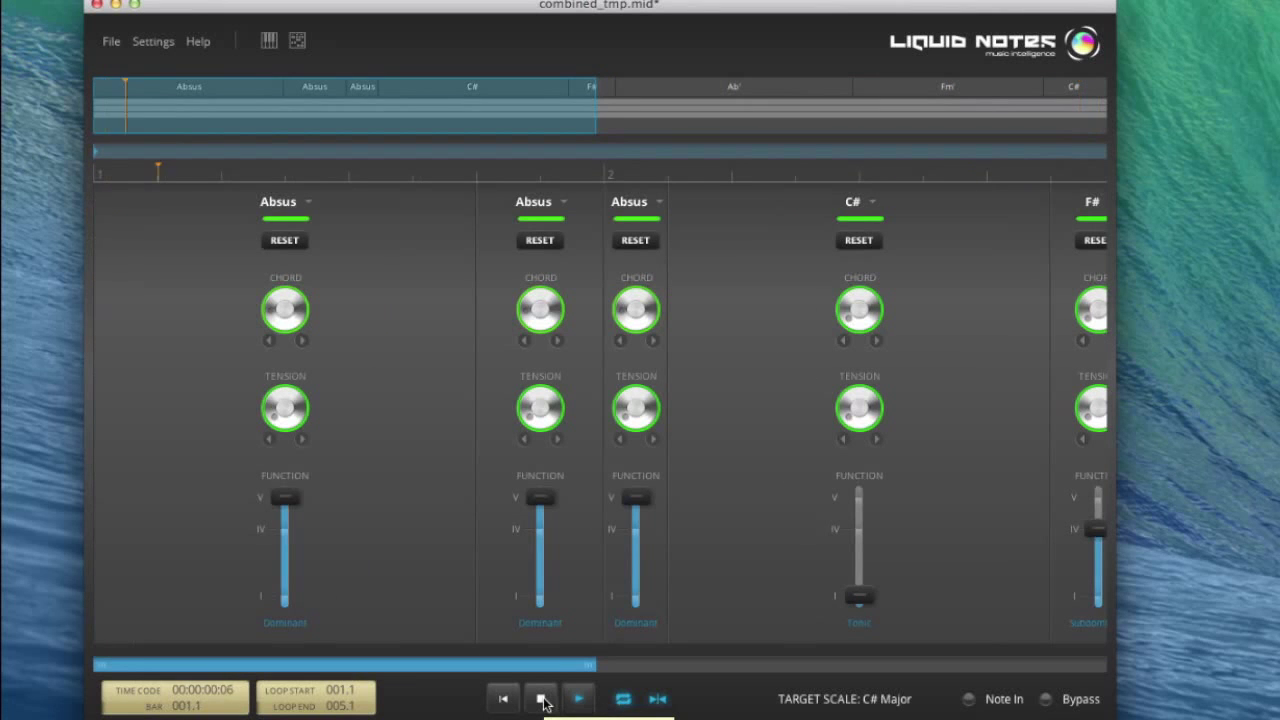
left_click(543, 702)
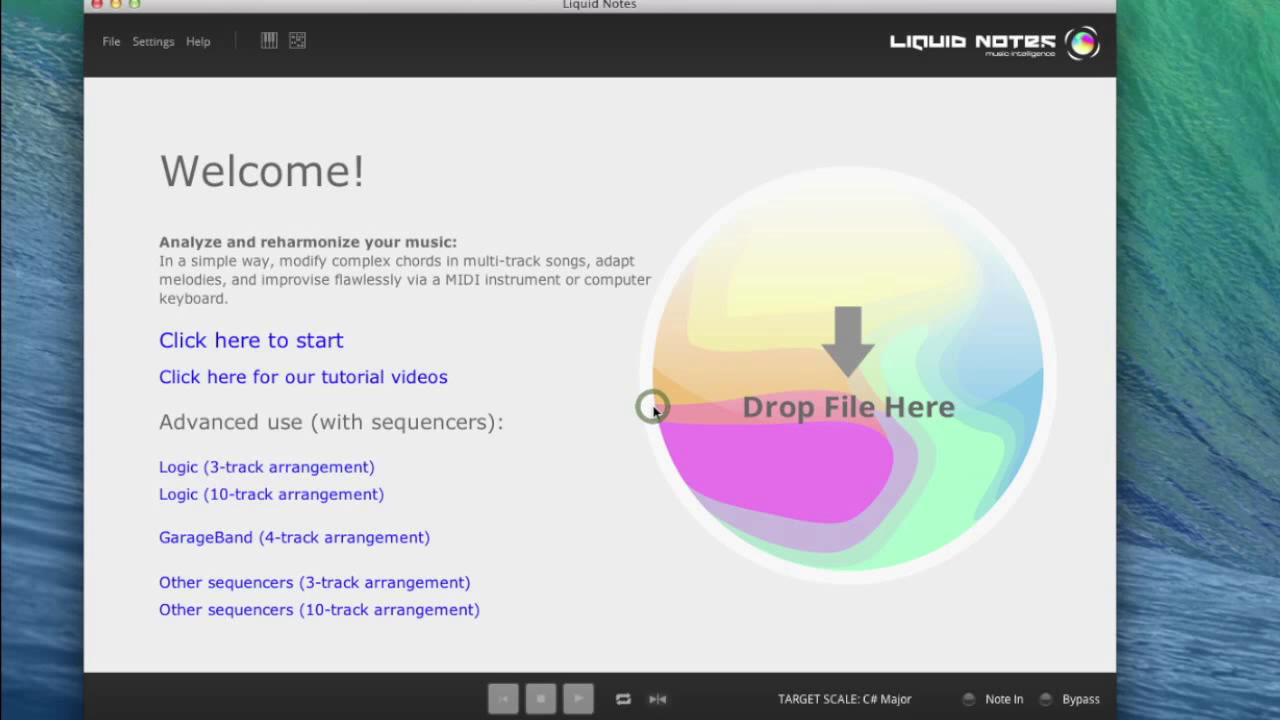
Choose the Deep House 1 template through File > Load Template... and confirm it
left_click(654, 410)
left_click(111, 41)
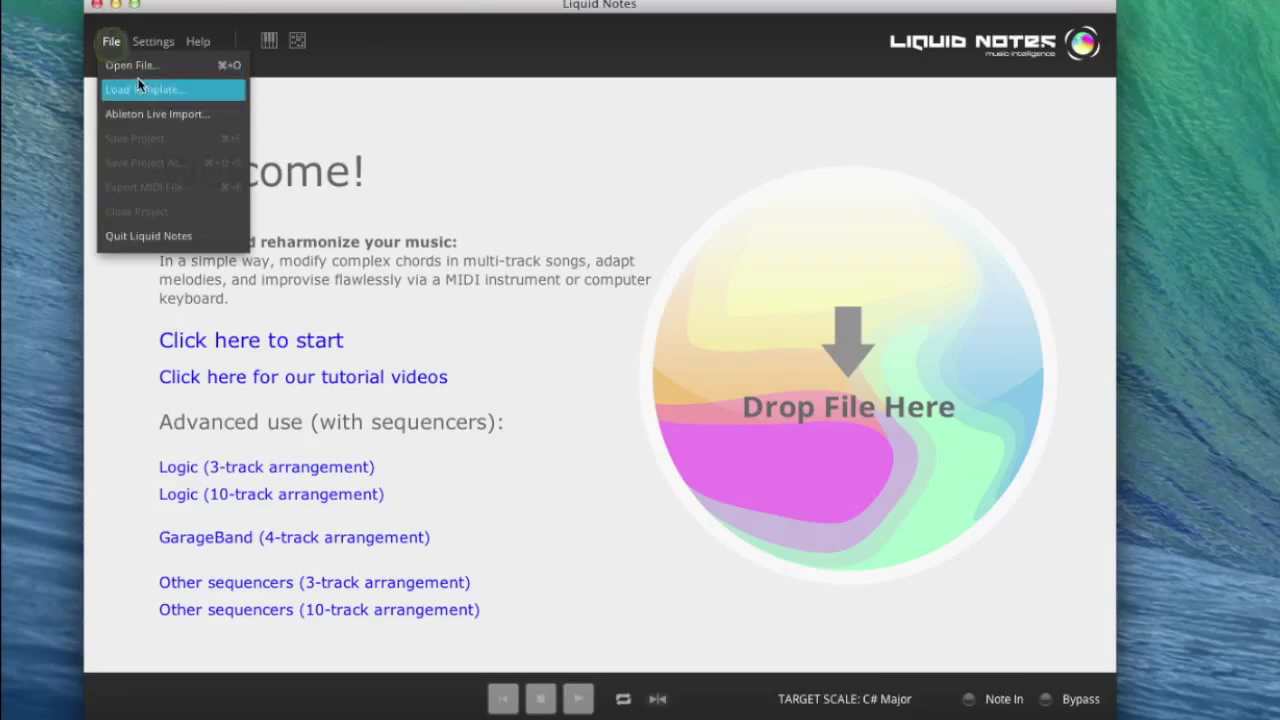
left_click(139, 87)
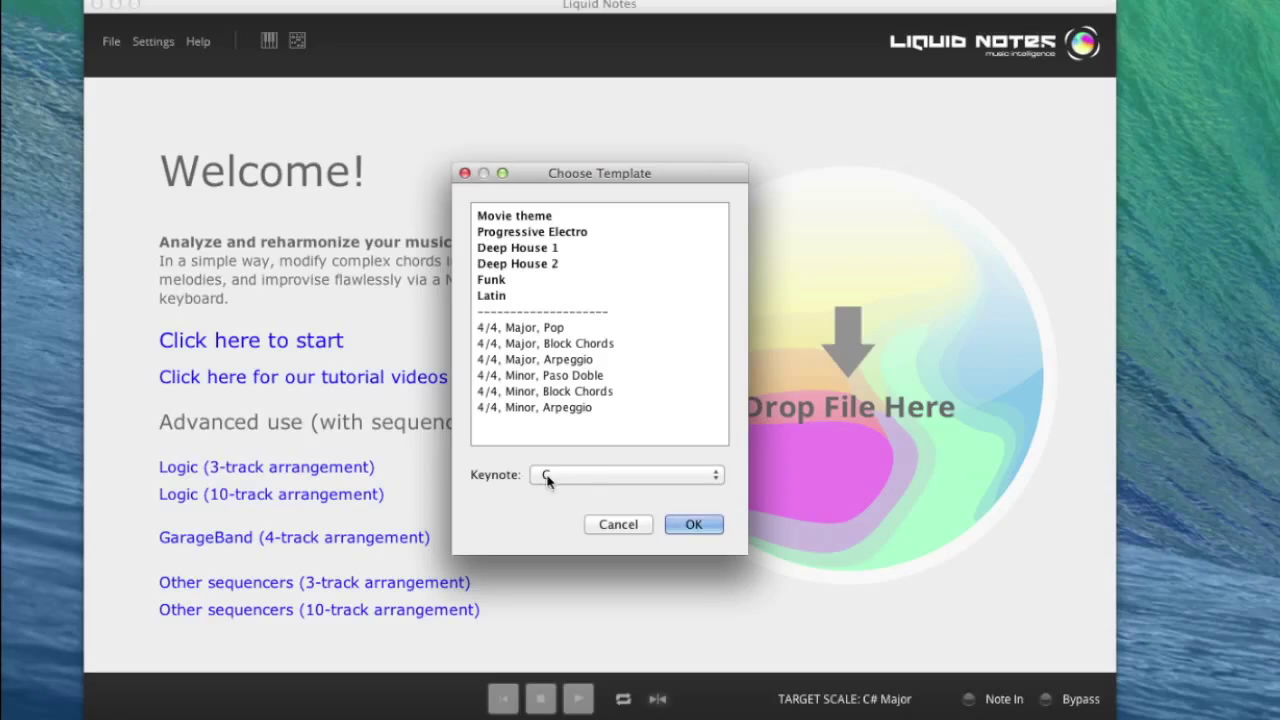
left_click(517, 252)
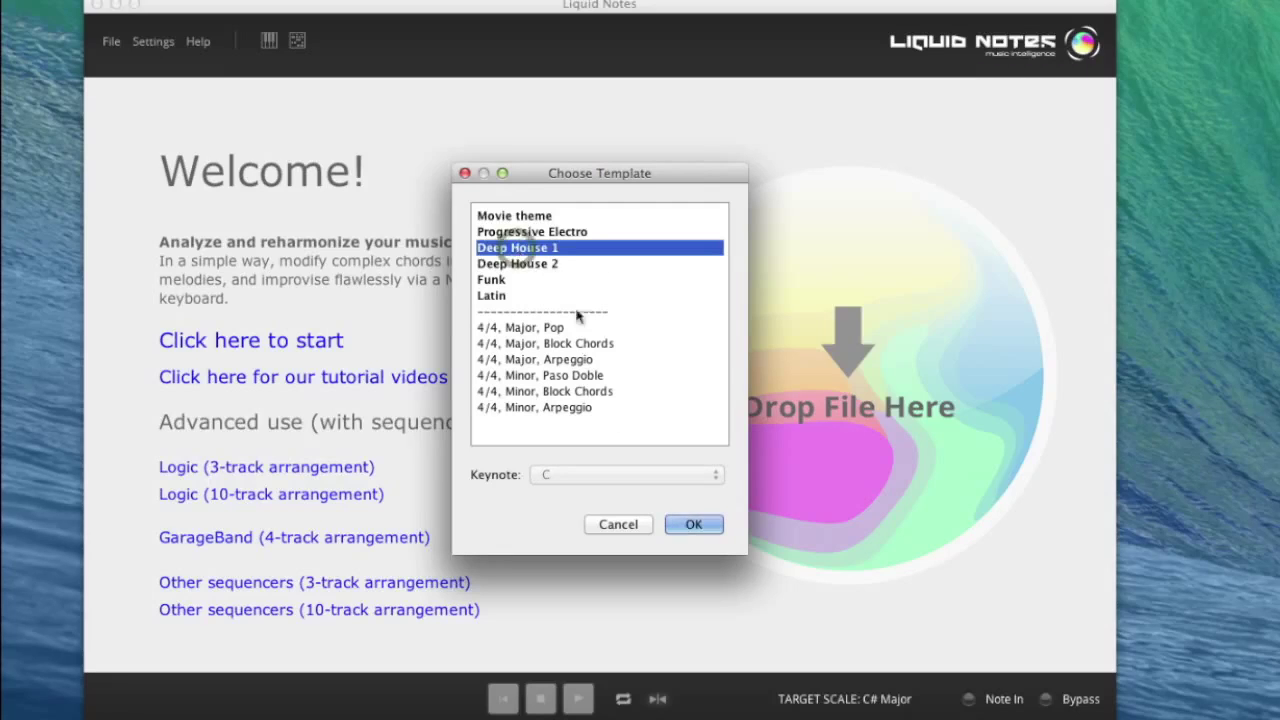
left_click(681, 527)
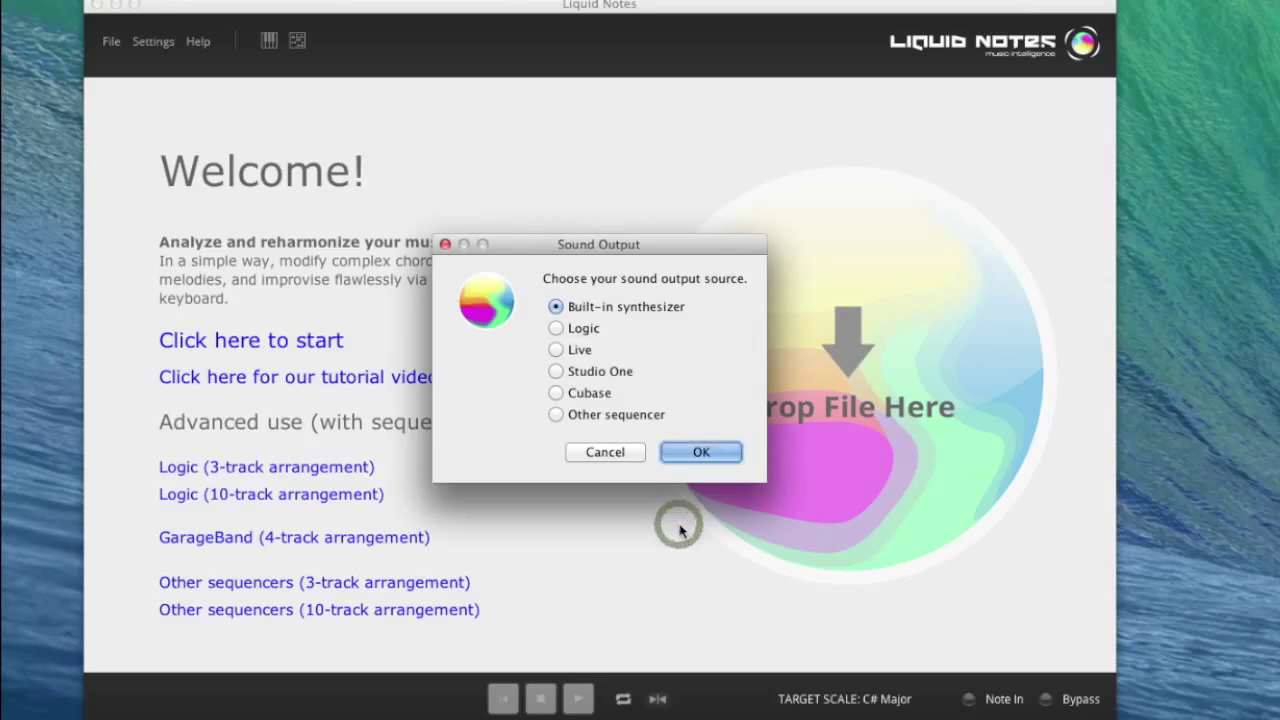
Keep the Built-in synthesizer as sound output and open the 4.4.maj.house1.lqn template
left_click(690, 455)
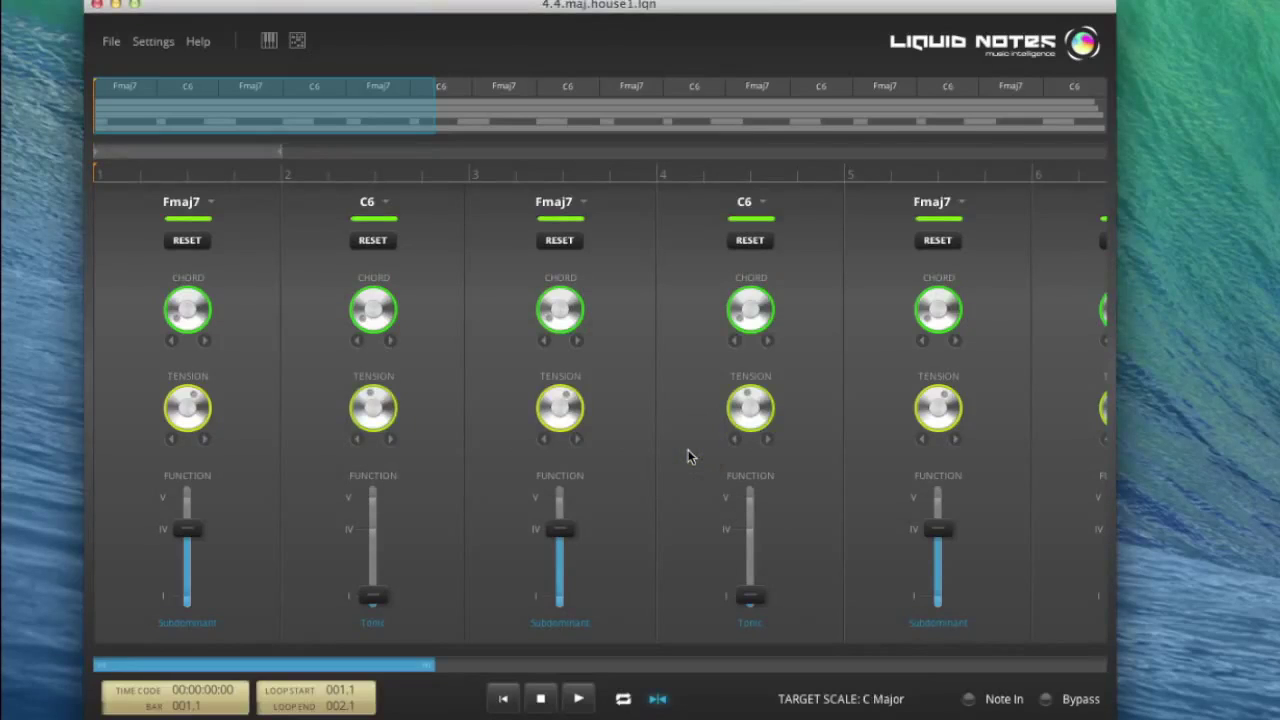